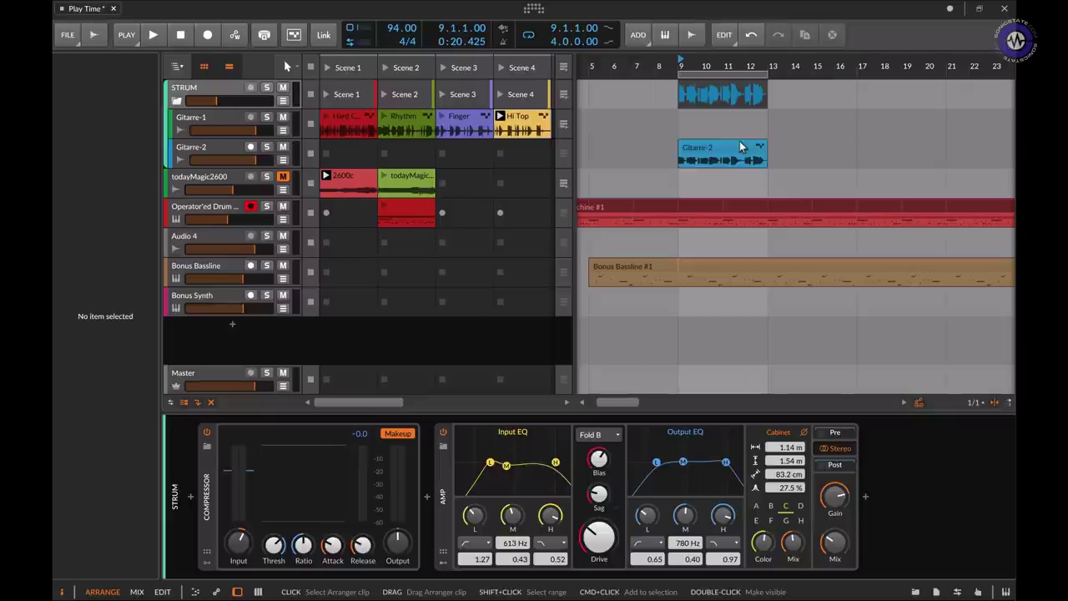
# Step: Play the arrangement, show the Gitarre-2 clip's comping takes in the Detail Editor, then stop
pyautogui.press('space')
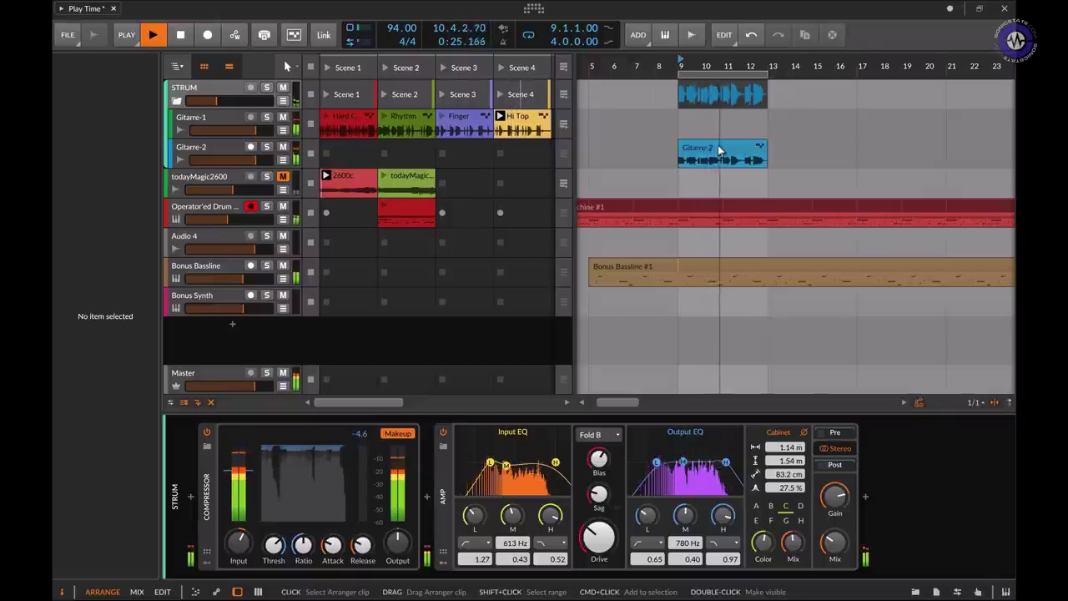
pyautogui.doubleClick(721, 149)
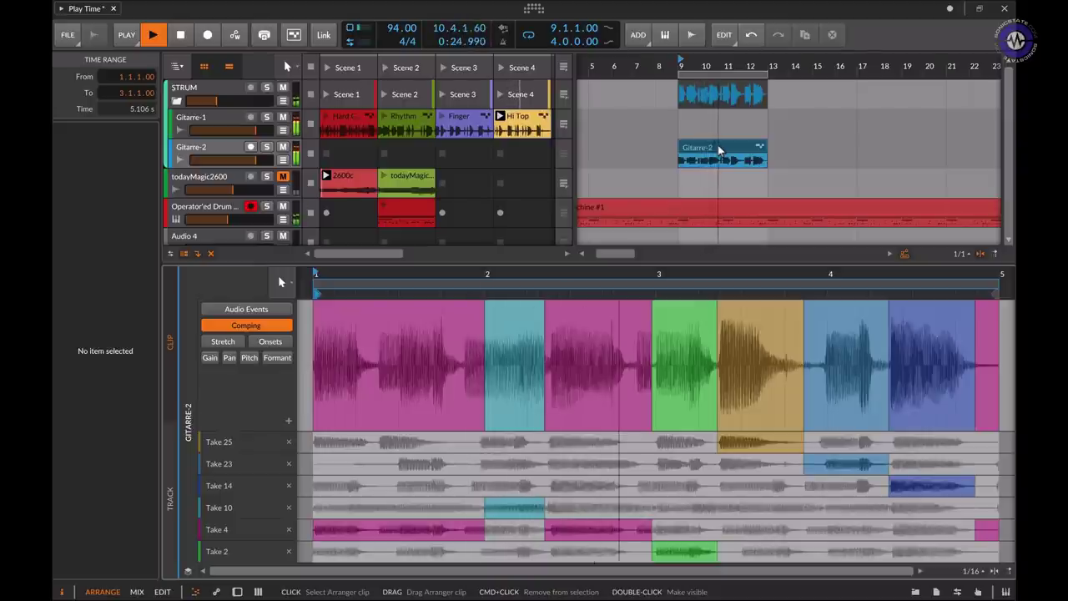
pyautogui.press('space')
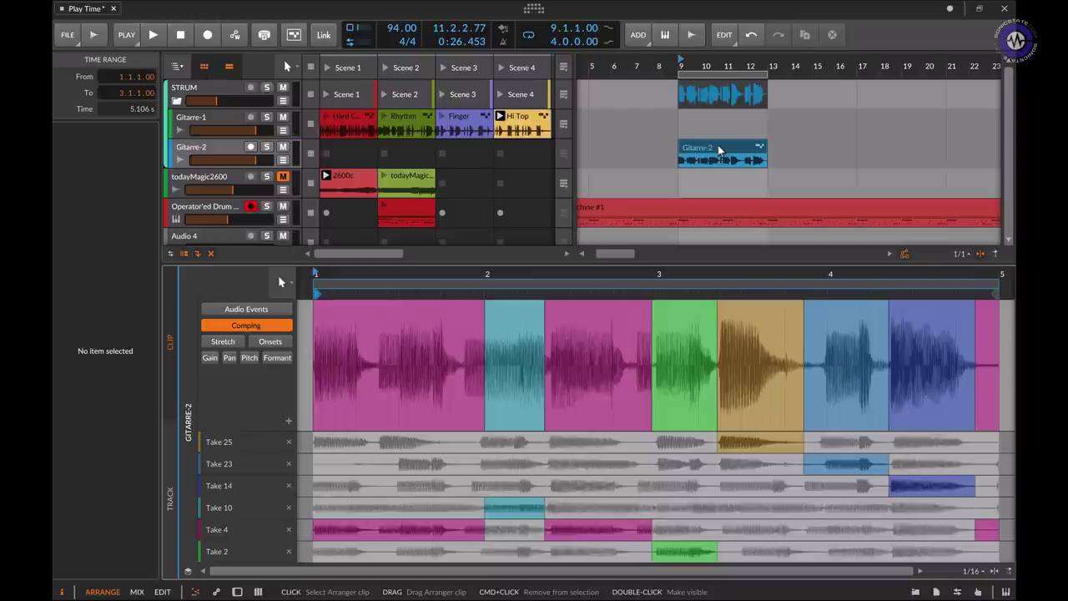
# Step: Copy the Gitarre-2 clip into Scene 3's launcher slot, launch it, and solo the guitar track
pyautogui.moveTo(720, 151); pyautogui.dragTo(461, 156)
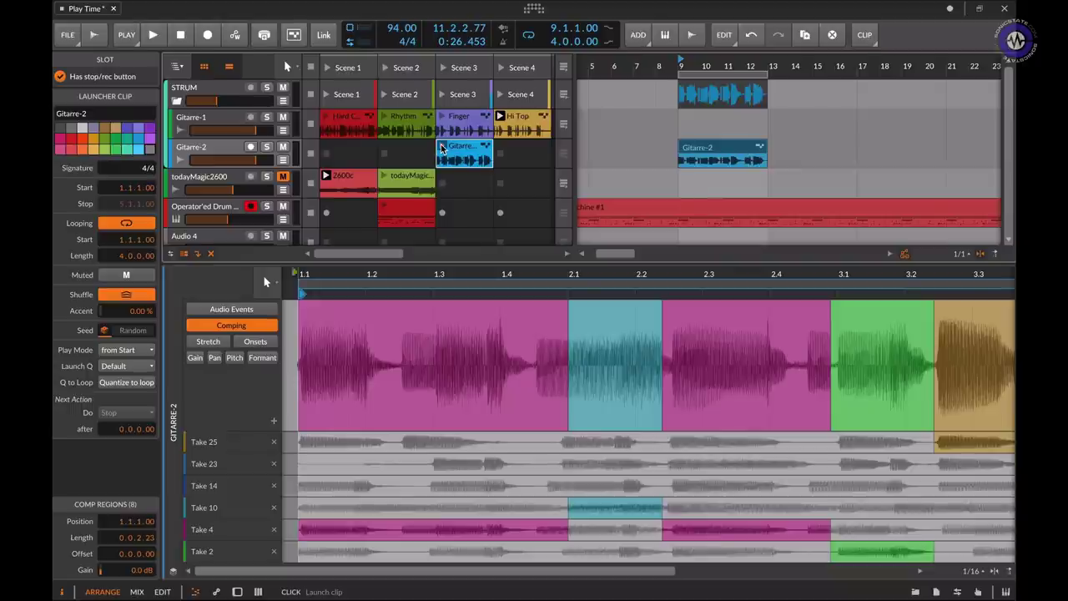
pyautogui.click(443, 149)
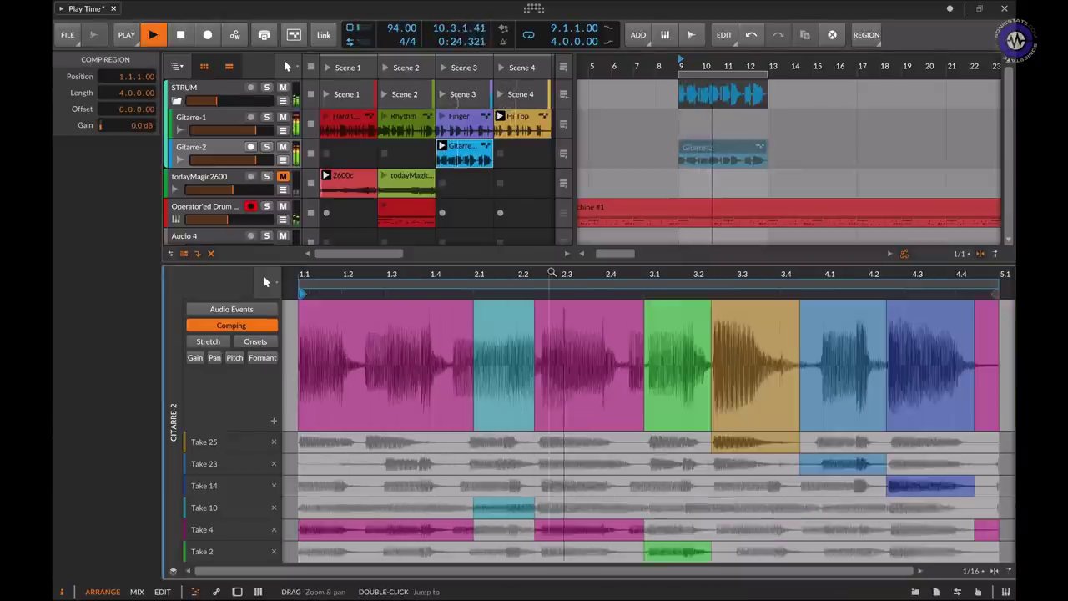
pyautogui.hotkey('alt', 's')
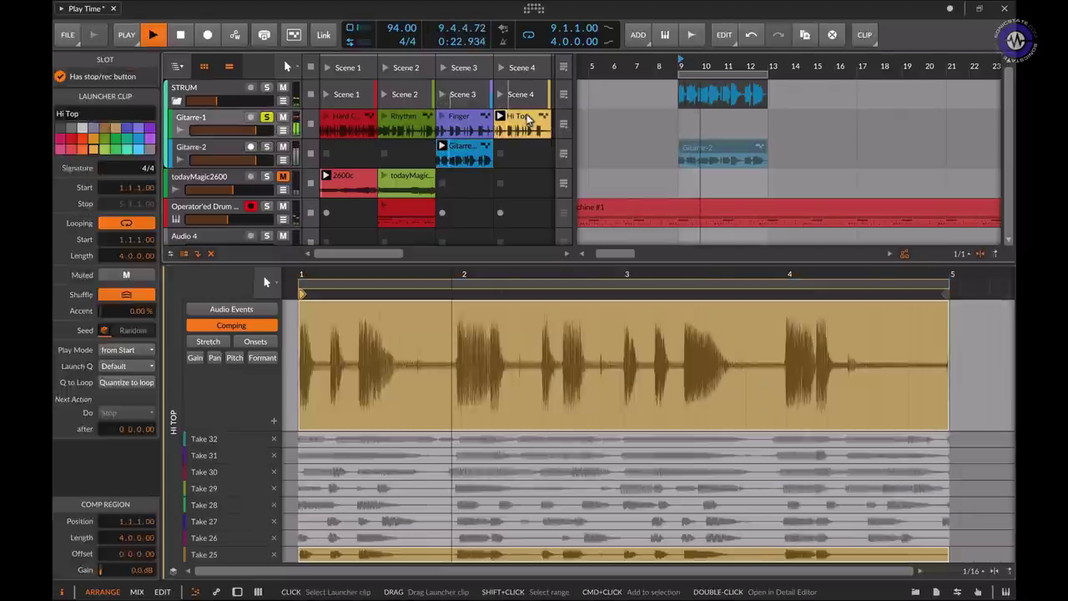
# Step: Show Hi Top's takes in the Edit layout with the device panel hidden, and audition Take 26
pyautogui.click(526, 119)
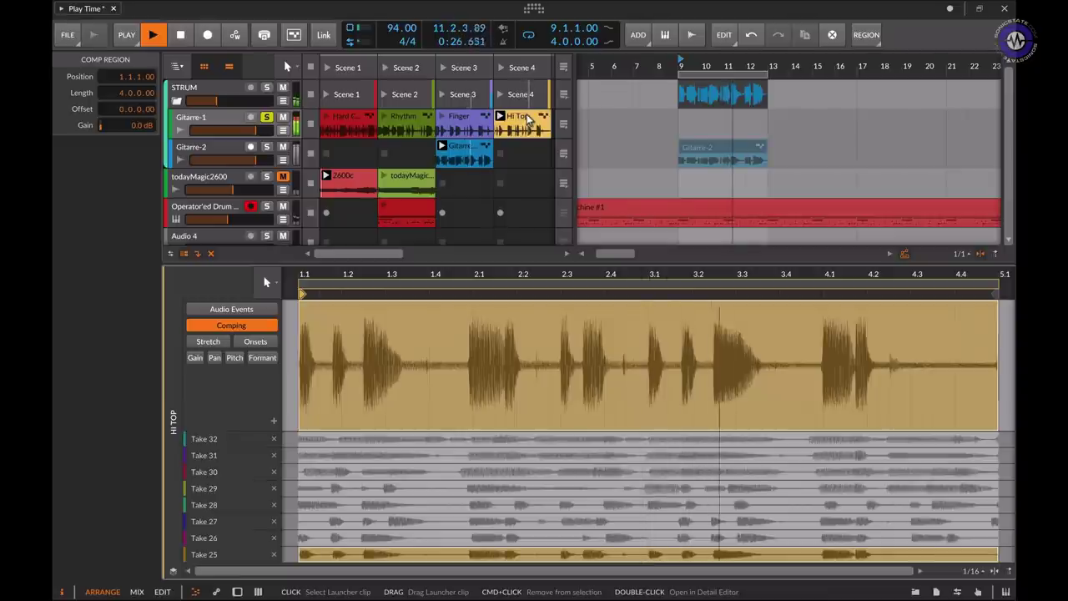
pyautogui.hotkey('alt', '3')
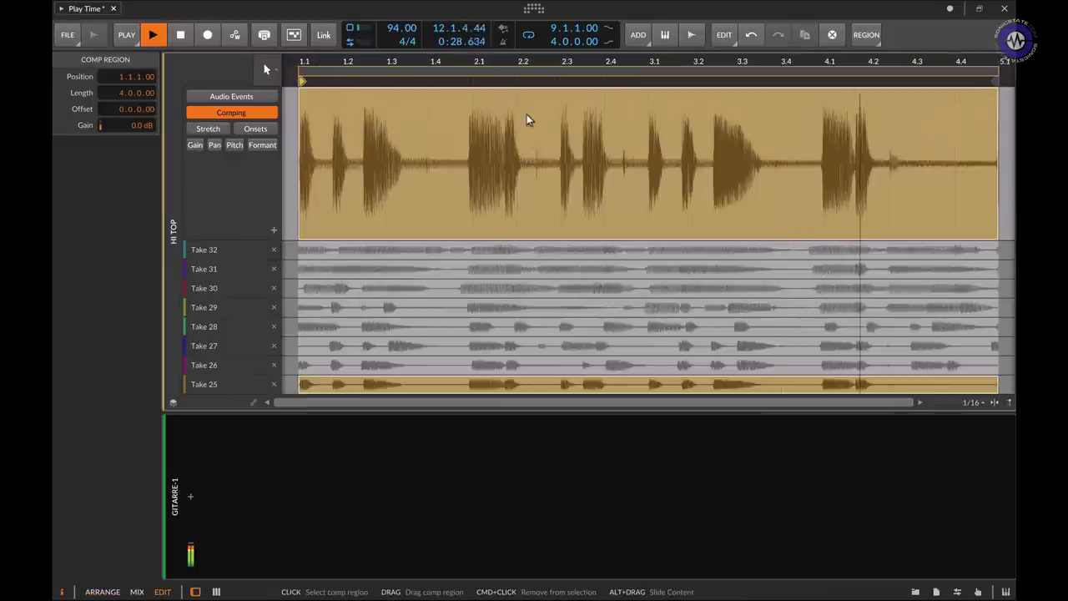
pyautogui.click(520, 434)
pyautogui.press('d')
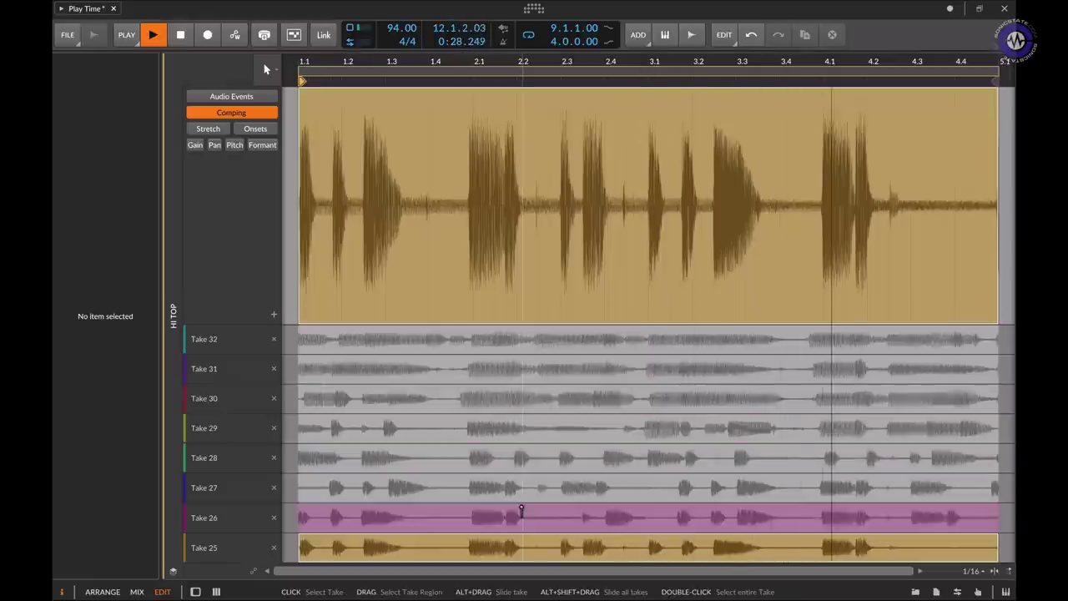
pyautogui.click(521, 513)
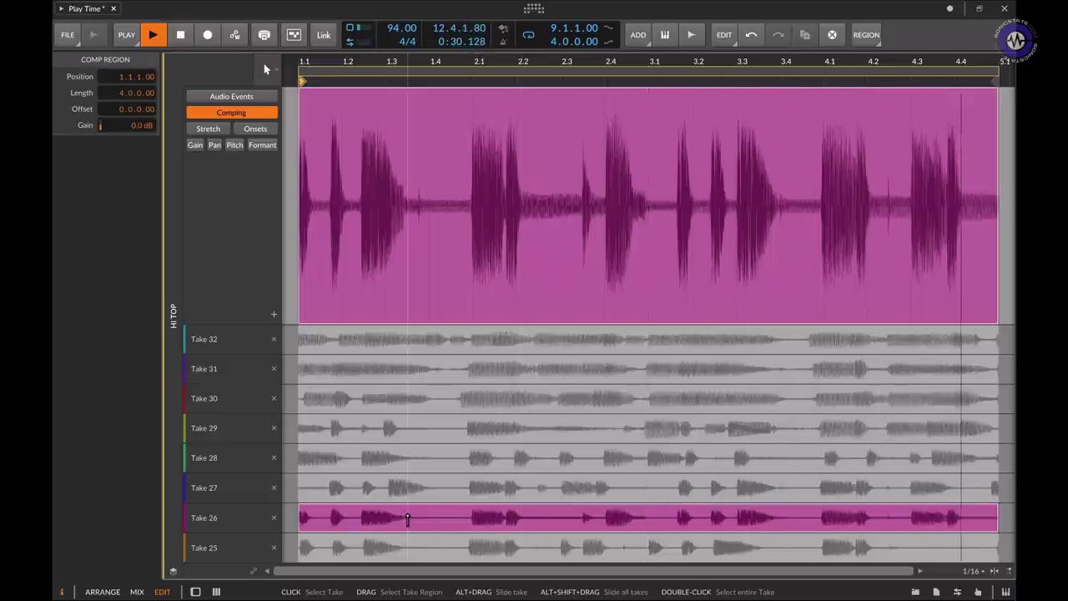
pyautogui.press('space')
# Step: Comp Hi Top from Take 25 with Take 26 at start and end, Take 28 over bar 2, then play
pyautogui.click(416, 549)
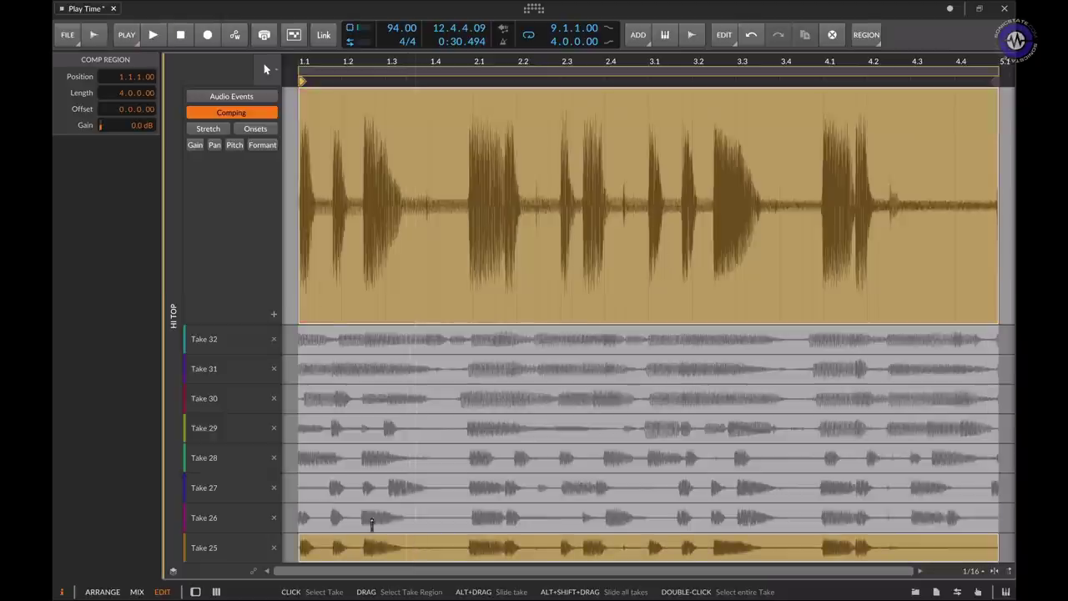
pyautogui.moveTo(364, 517); pyautogui.dragTo(469, 518)
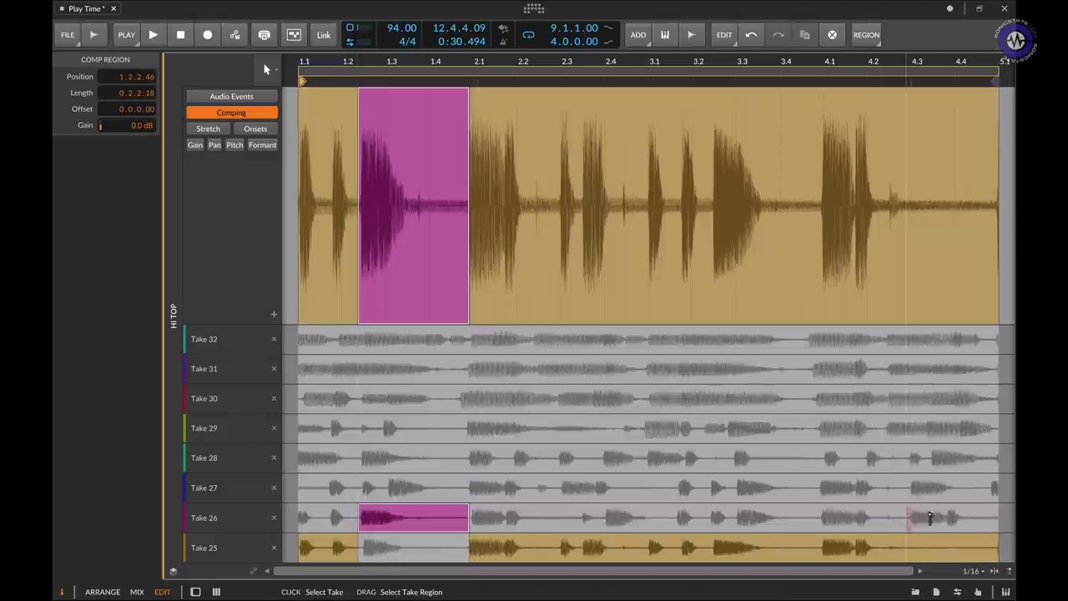
pyautogui.moveTo(908, 517); pyautogui.dragTo(1001, 517)
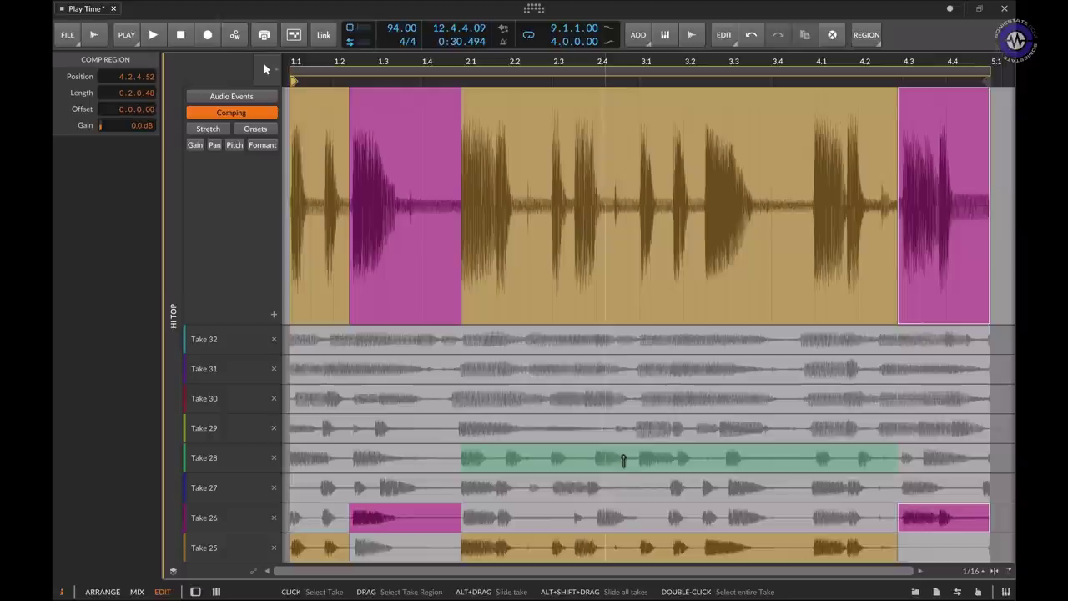
pyautogui.click(459, 459)
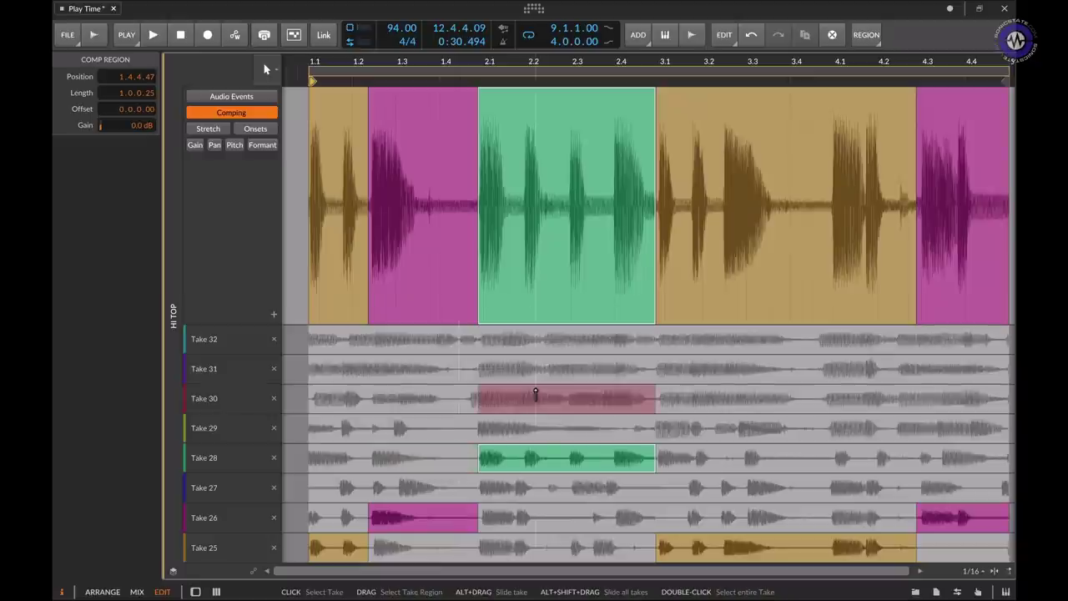
pyautogui.press('space')
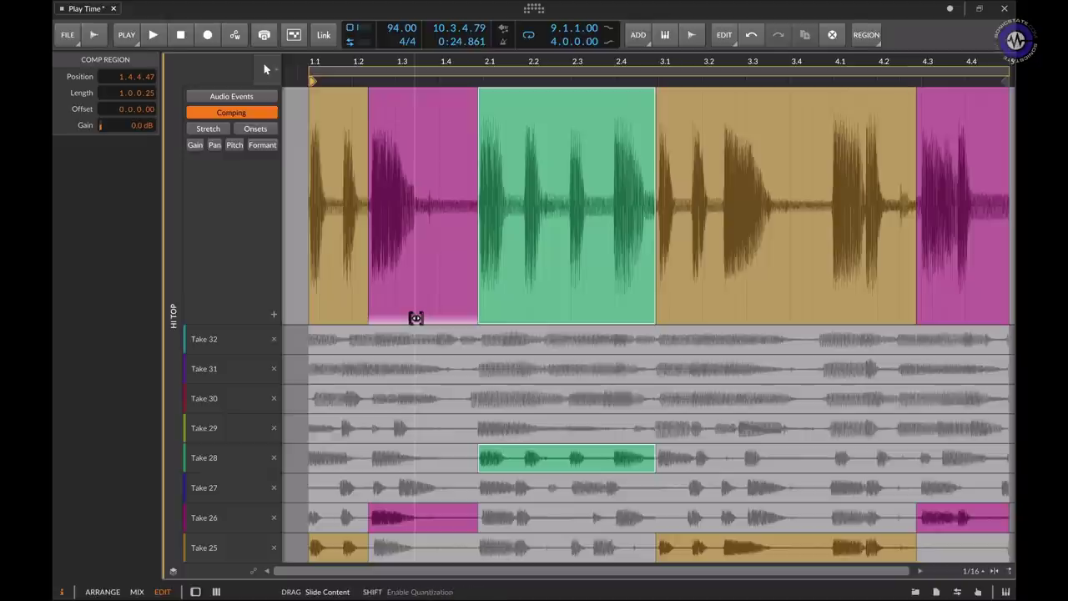
pyautogui.click(417, 318)
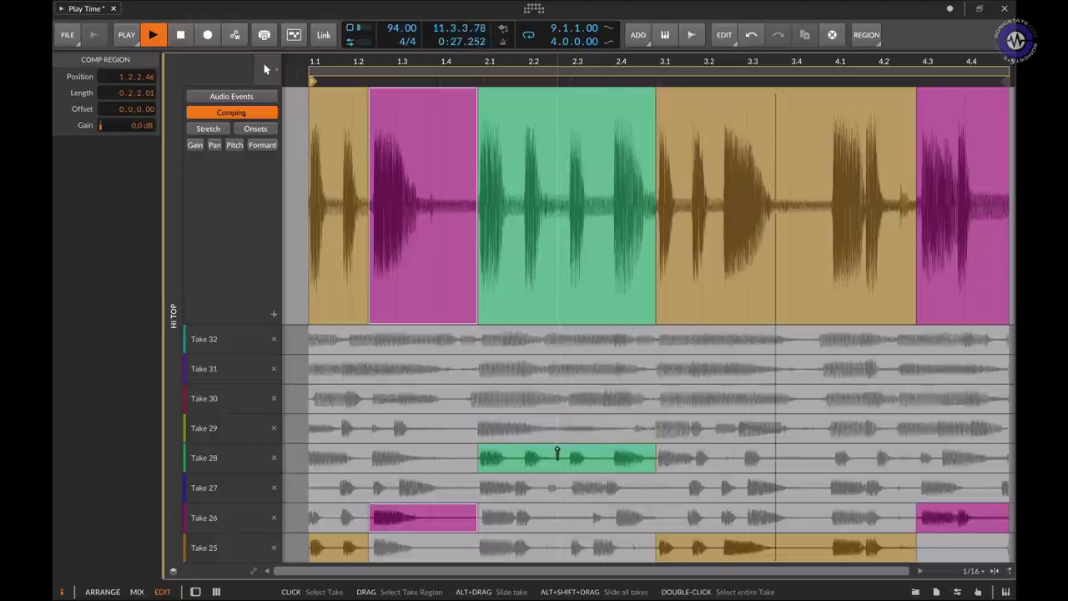
# Step: Switch the Hi Top comp's opening section from Take 25 to Take 29
pyautogui.press('space')
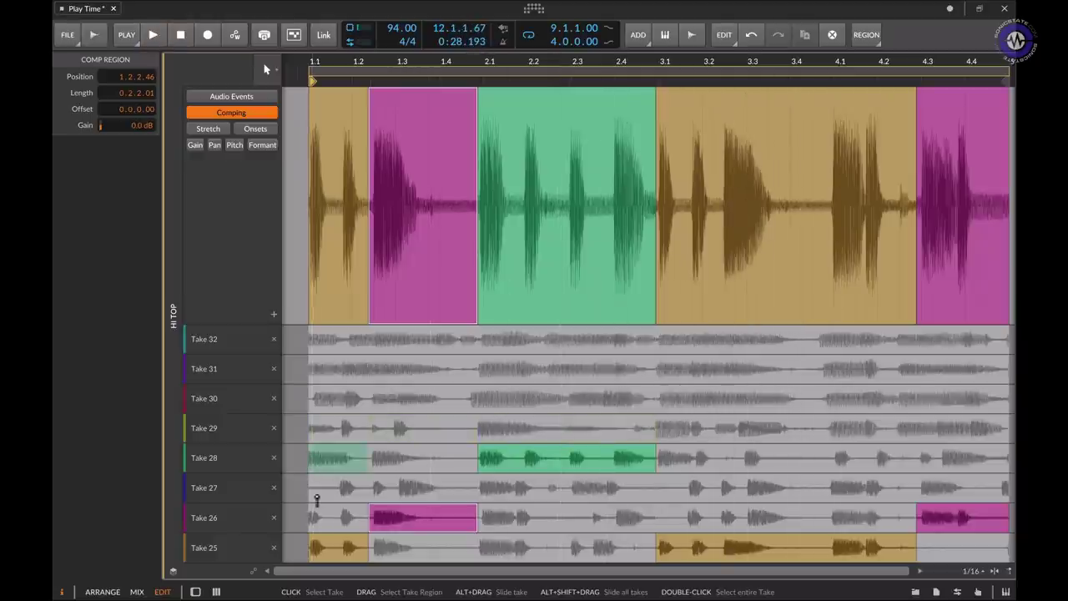
pyautogui.click(365, 549)
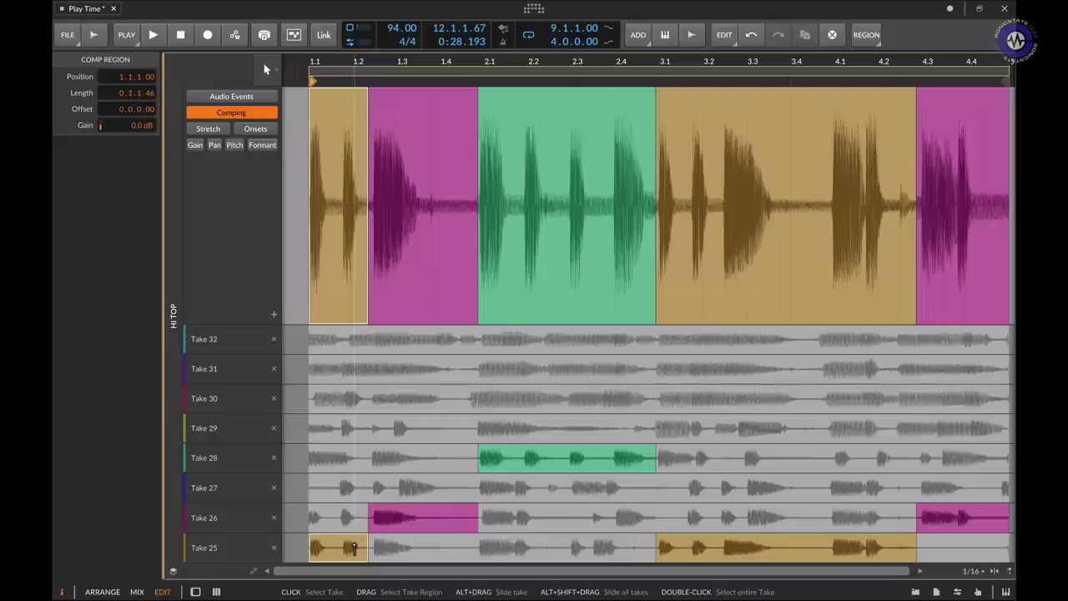
pyautogui.press('Up')
pyautogui.press('Up')
pyautogui.press('Up')
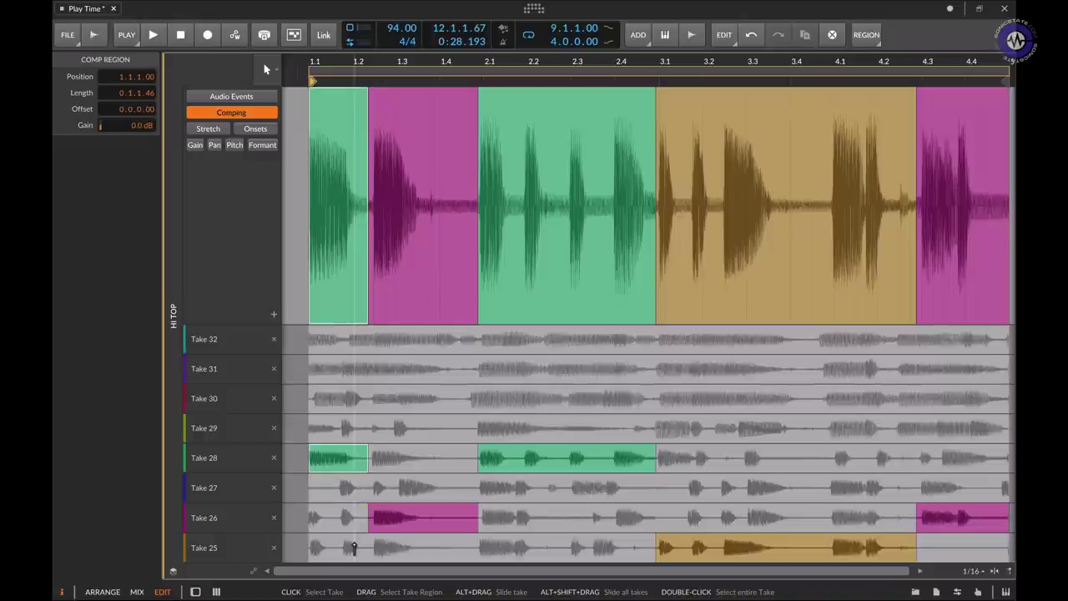
pyautogui.press('space')
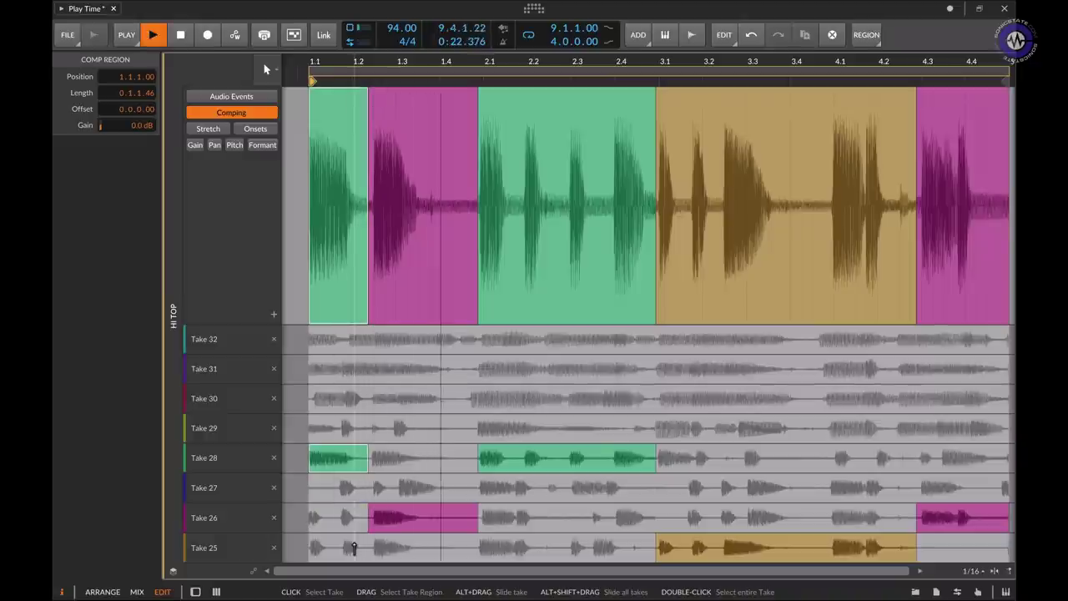
pyautogui.press('Up')
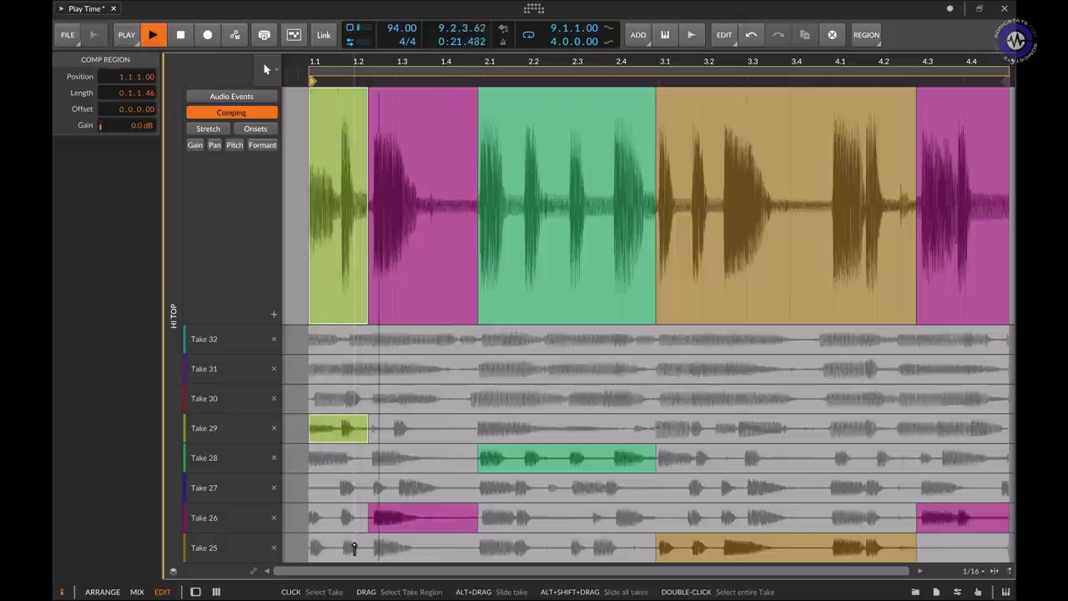
# Step: Raise the Take 29 opening region's gain to +3.0 dB and play it back
pyautogui.press('space')
pyautogui.press('space')
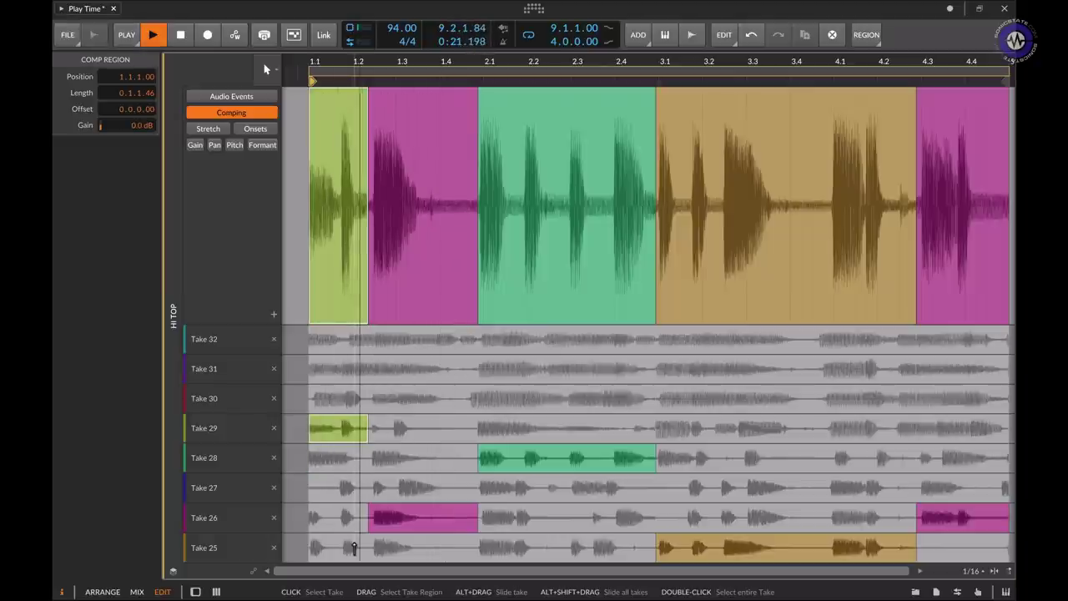
pyautogui.press('space')
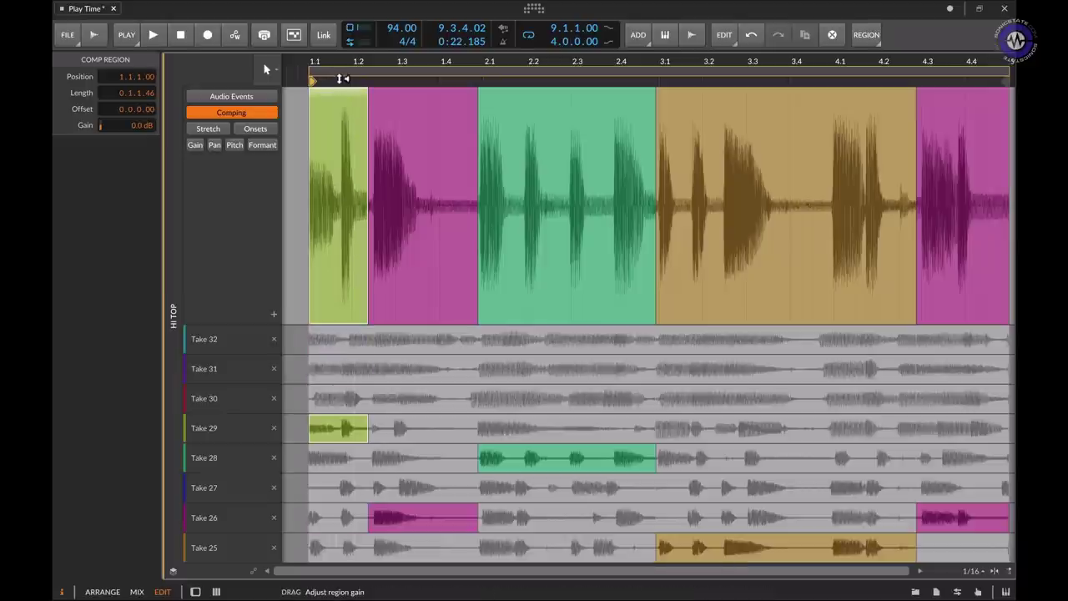
pyautogui.moveTo(340, 78); pyautogui.dragTo(341, 58)
pyautogui.press('space')
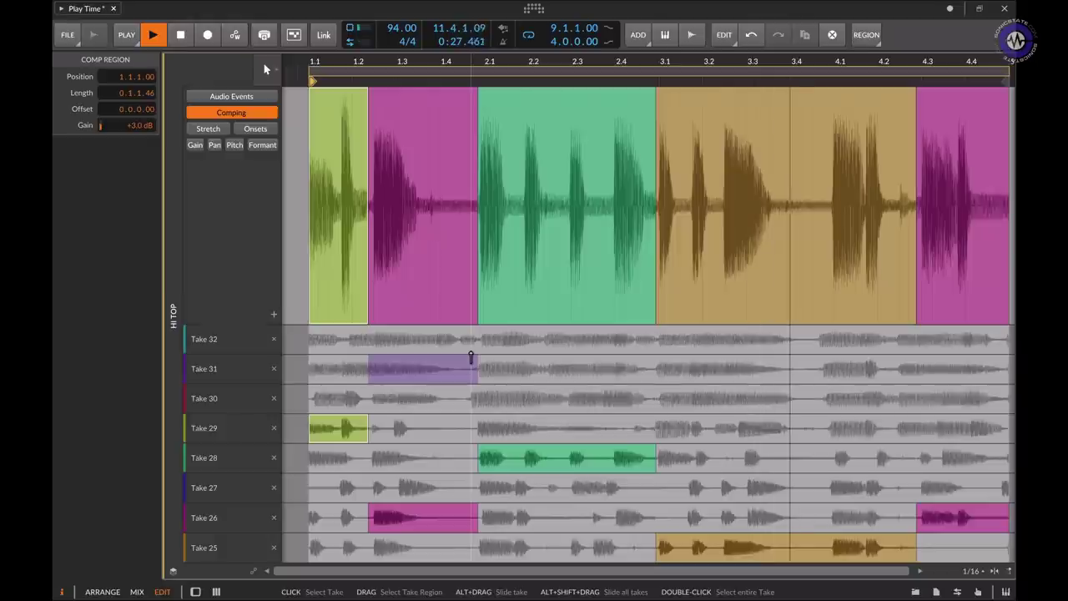
# Step: Trim the magenta Take 26 comp section to 0.2.1.17, leaving a gap before Take 28
pyautogui.press('space')
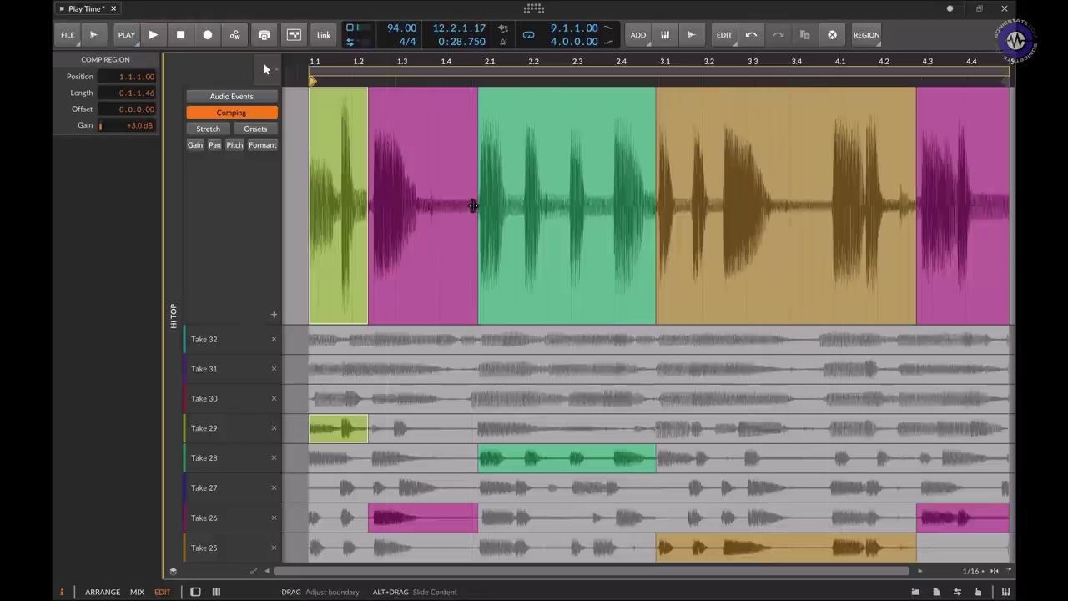
pyautogui.moveTo(467, 206); pyautogui.dragTo(460, 207)
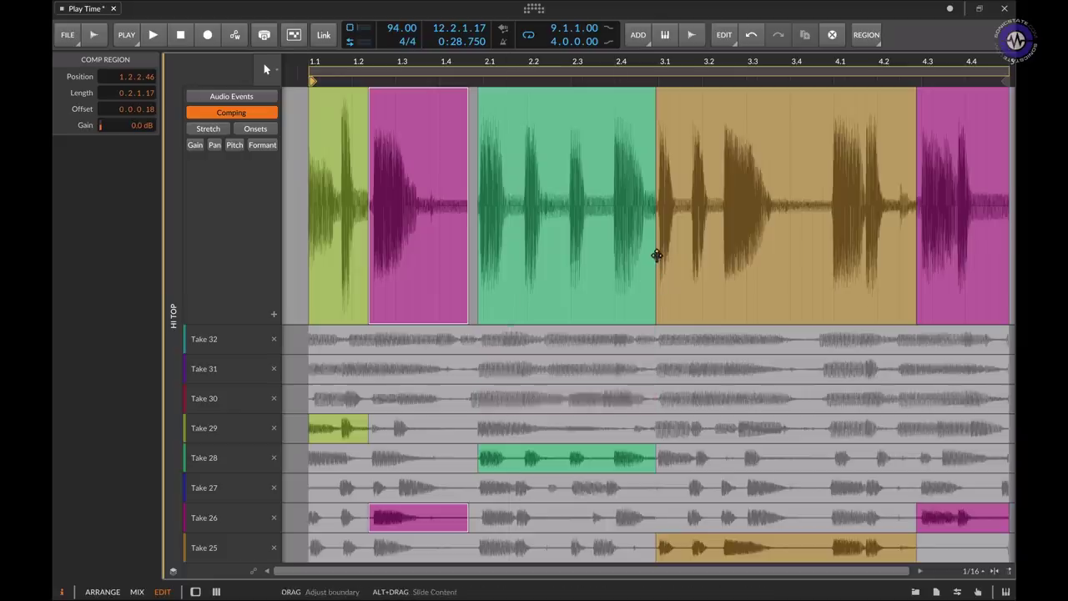
# Step: Try and undo a Take 28 boundary extension and a take slide, then select Take 26 and open the browser
pyautogui.moveTo(656, 254); pyautogui.dragTo(767, 262)
pyautogui.hotkey('ctrl', 'z')
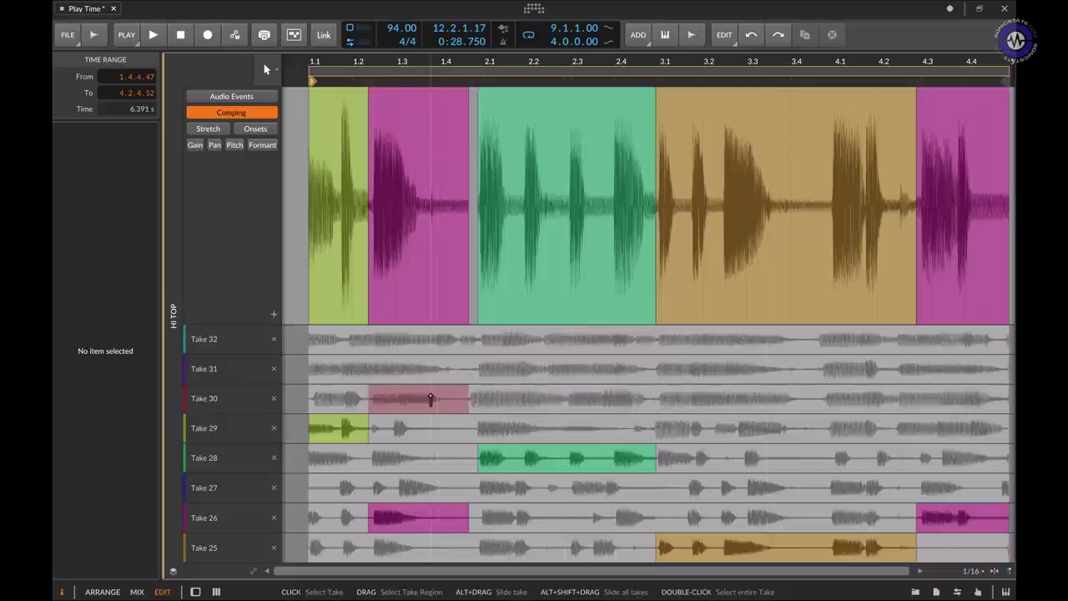
pyautogui.press('alt')
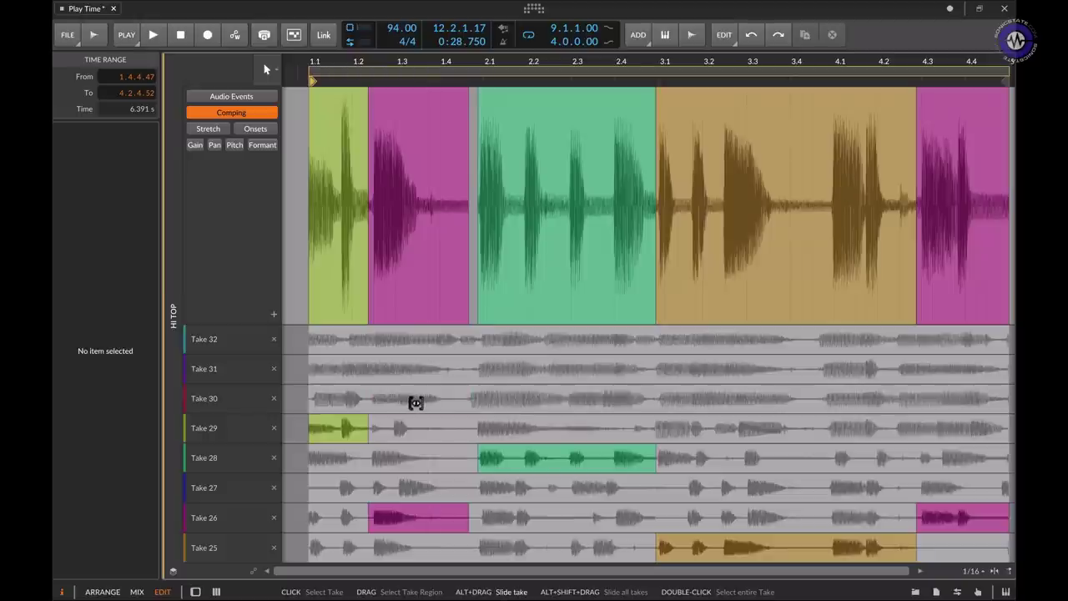
pyautogui.moveTo(416, 402); pyautogui.dragTo(420, 403)
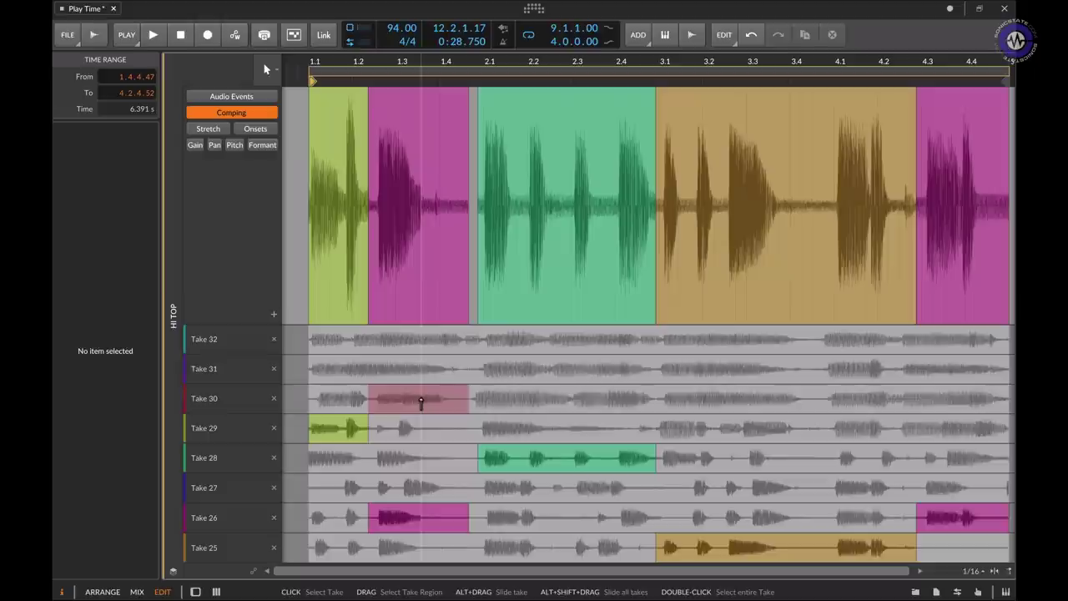
pyautogui.hotkey('ctrl', 'z')
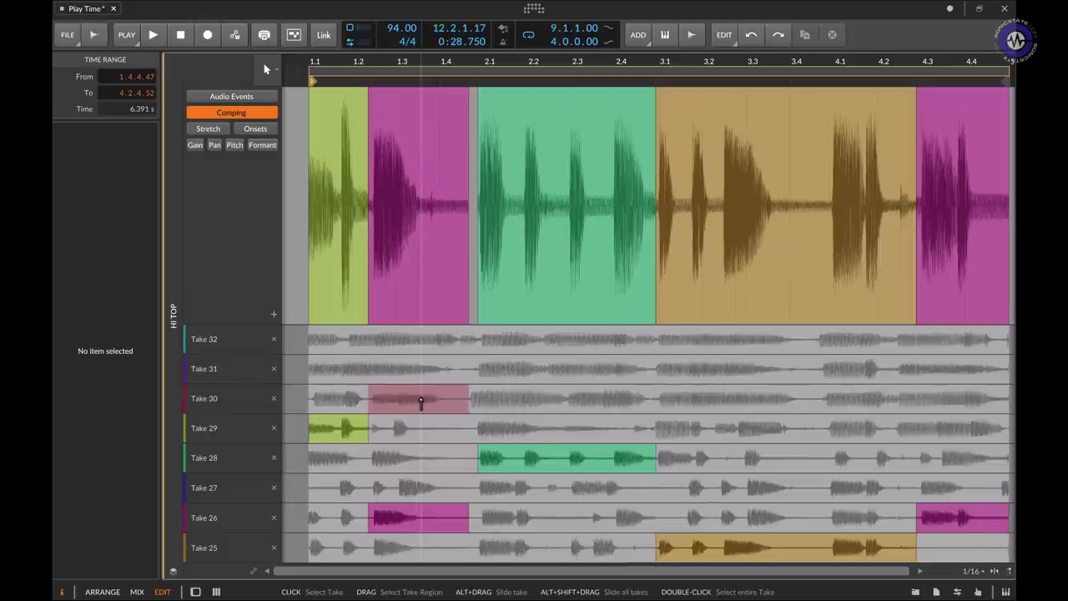
pyautogui.click(411, 519)
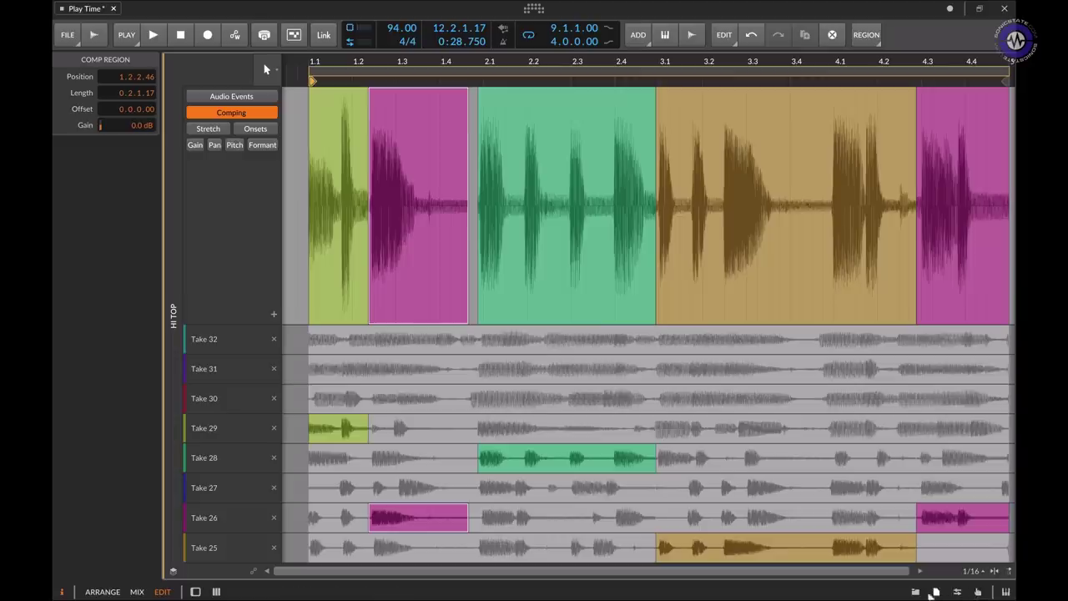
pyautogui.click(916, 592)
# Step: Drop an audio file from the Samples browser into todayMagic2600's Scene 1 slot
pyautogui.click(921, 74)
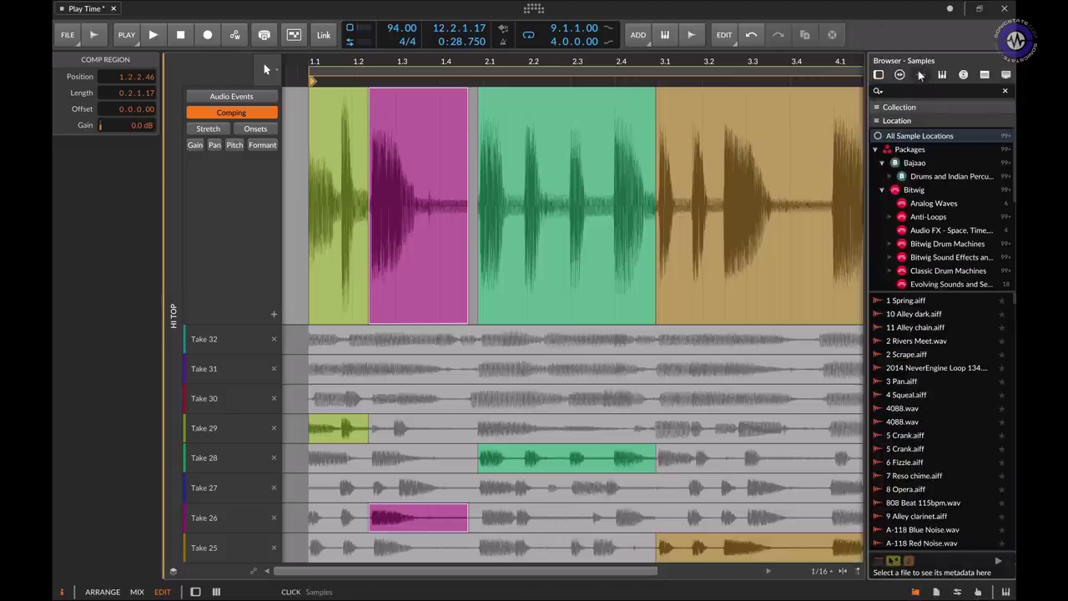
pyautogui.moveTo(903, 421); pyautogui.dragTo(316, 327)
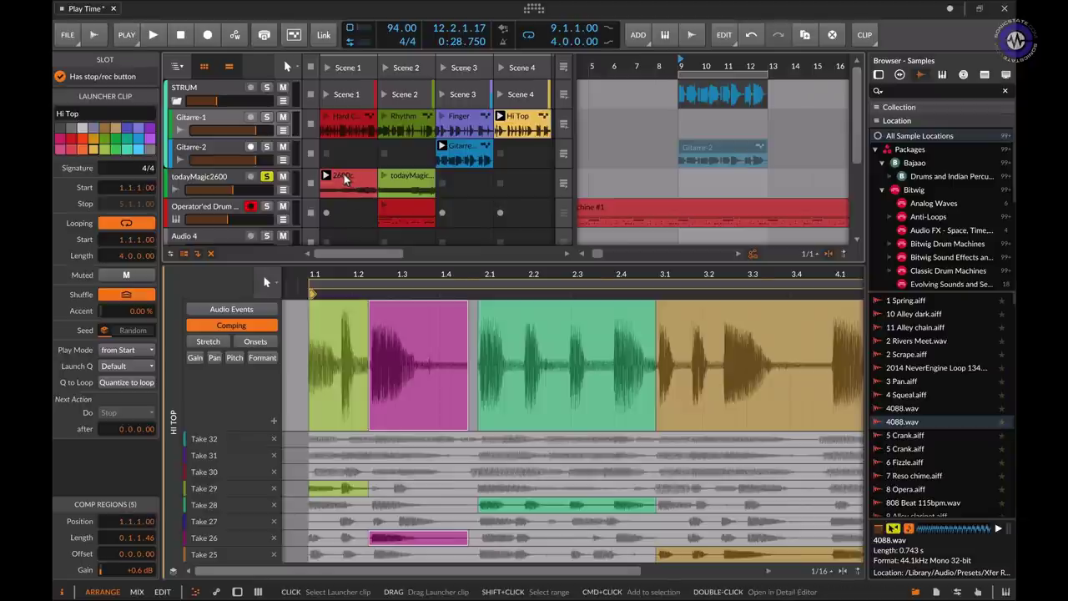
# Step: Show the 2600c clip's waveform in the editor, close the browser, and play it
pyautogui.click(345, 177)
pyautogui.doubleClick(344, 176)
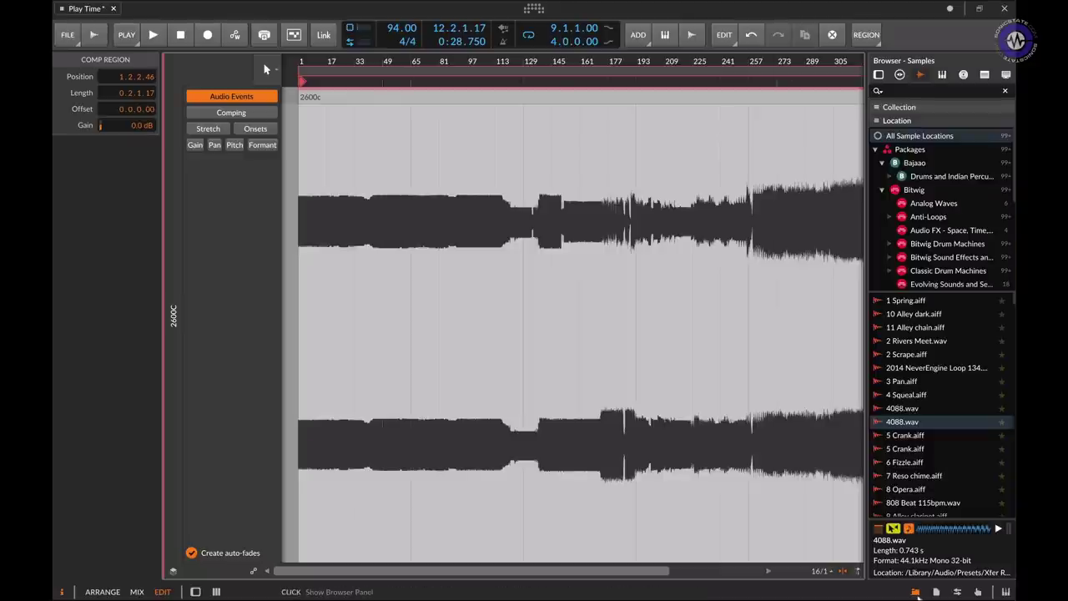
pyautogui.click(916, 591)
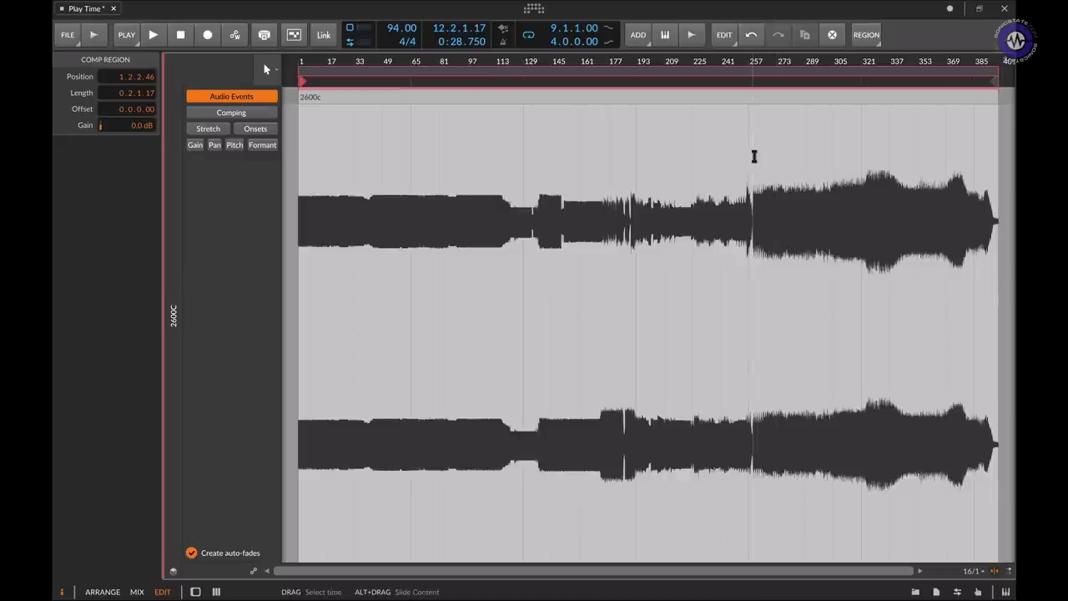
pyautogui.press('space')
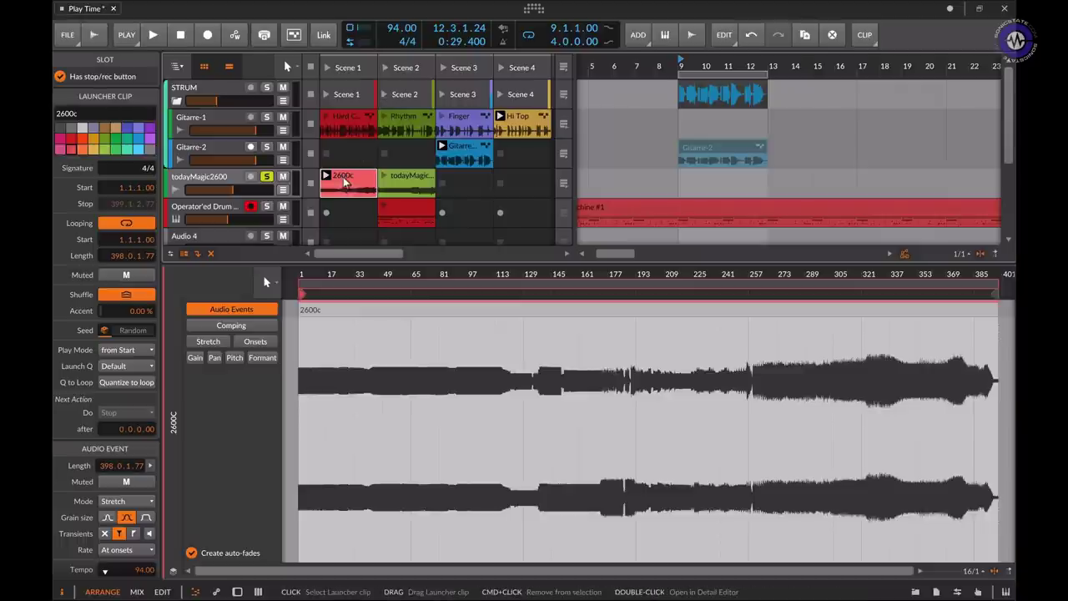
# Step: Fold the 2600c clip into 99 takes, loop its first two bars, and switch to the Edit layout
pyautogui.rightClick(334, 182)
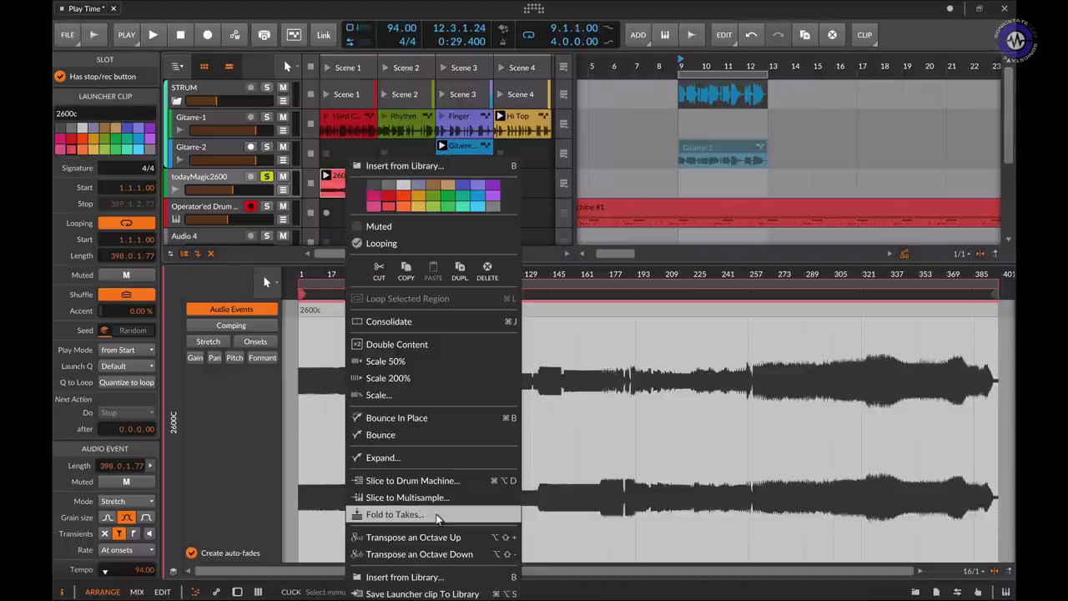
pyautogui.click(436, 516)
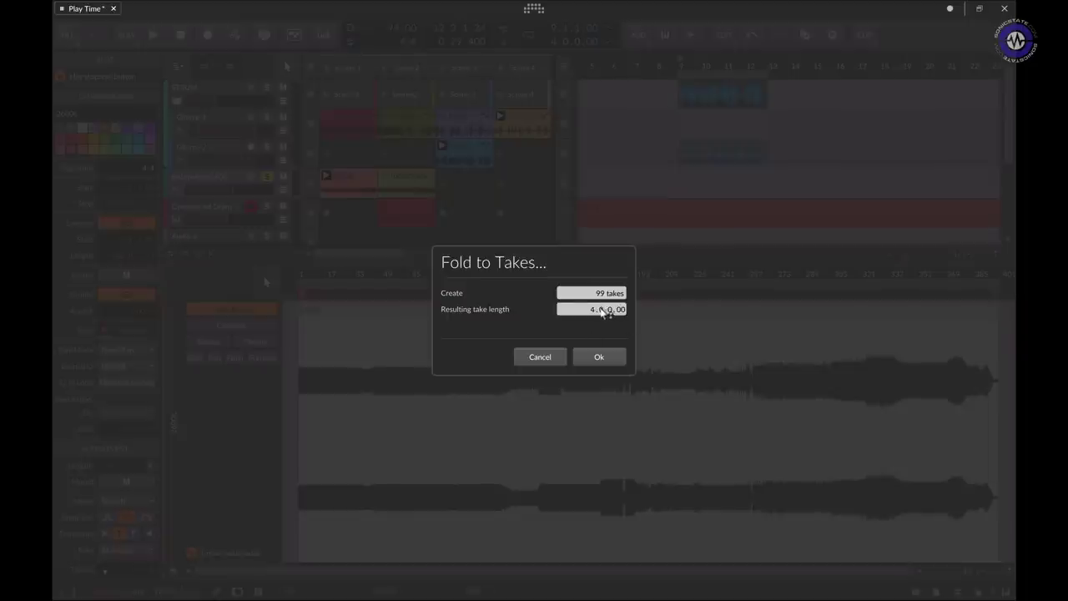
pyautogui.click(601, 357)
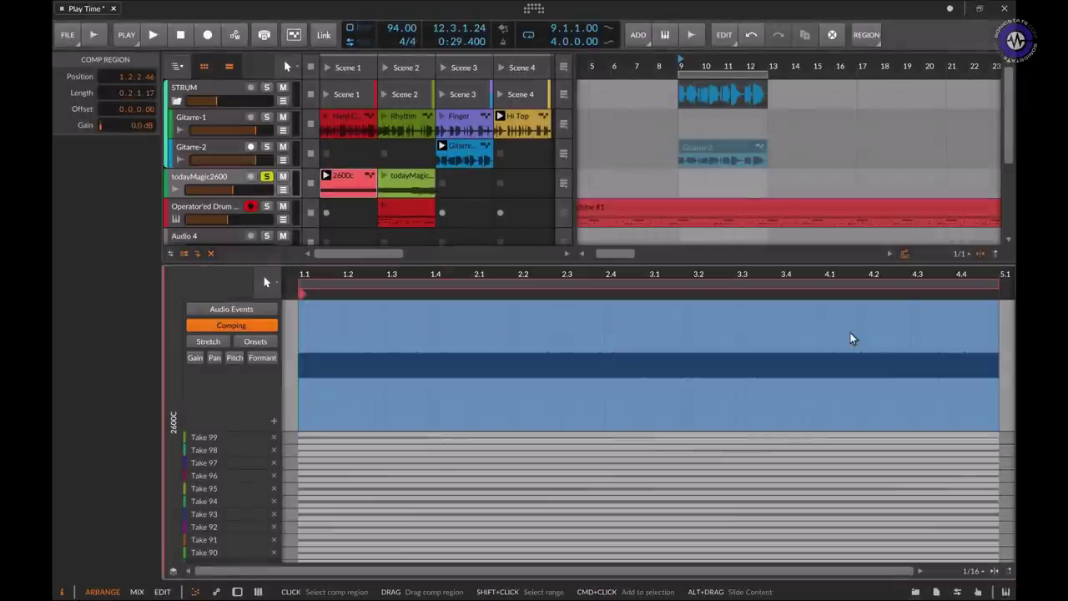
pyautogui.moveTo(994, 284); pyautogui.dragTo(641, 289)
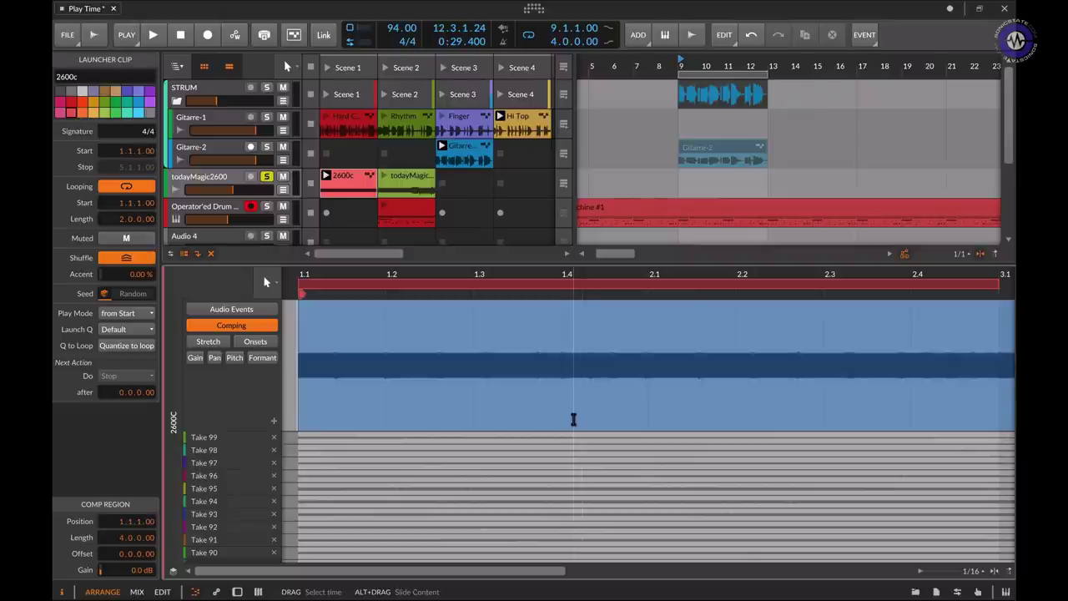
pyautogui.hotkey('alt', '3')
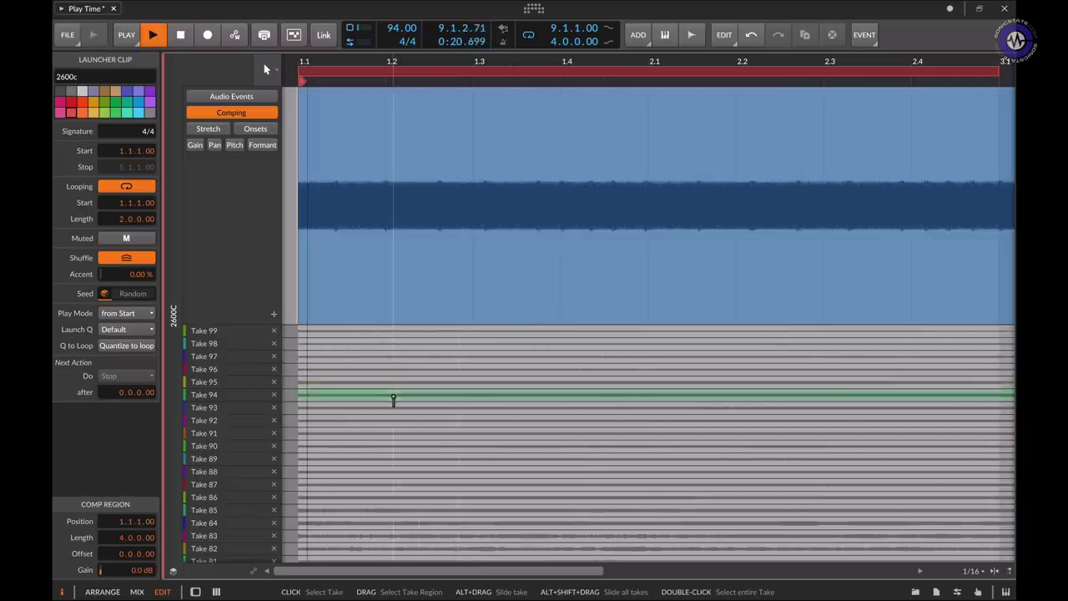
# Step: Drag across a short range of Take 94 to add it to the 2600c comp
pyautogui.moveTo(393, 399); pyautogui.dragTo(543, 398)
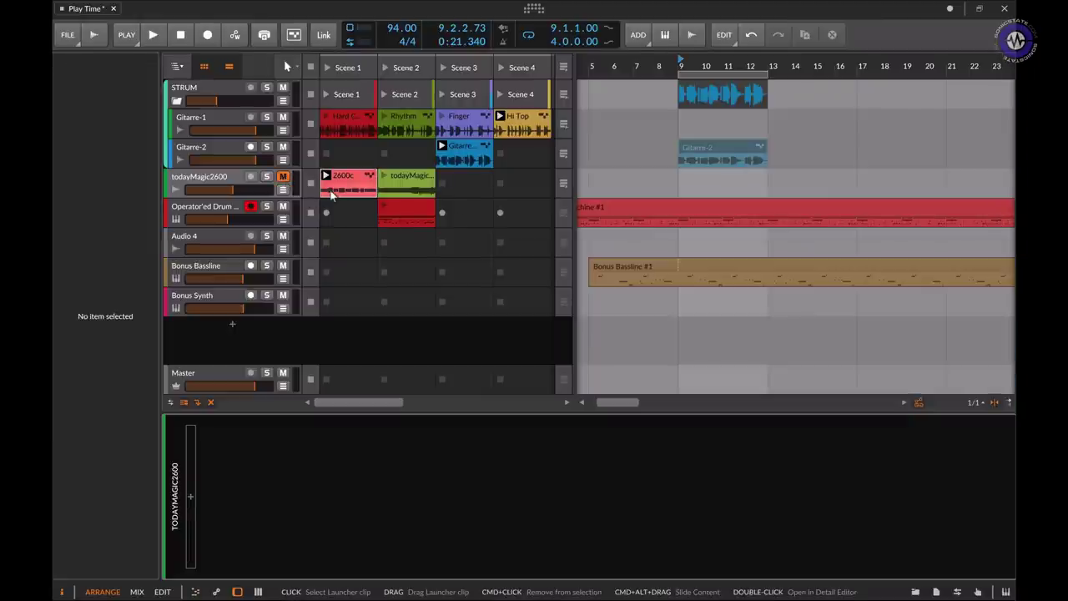
# Step: Play the set with the Operator'ed Drum track soloed, view the Bonus Bassline's Polymer, and select the drum clip
pyautogui.click(219, 211)
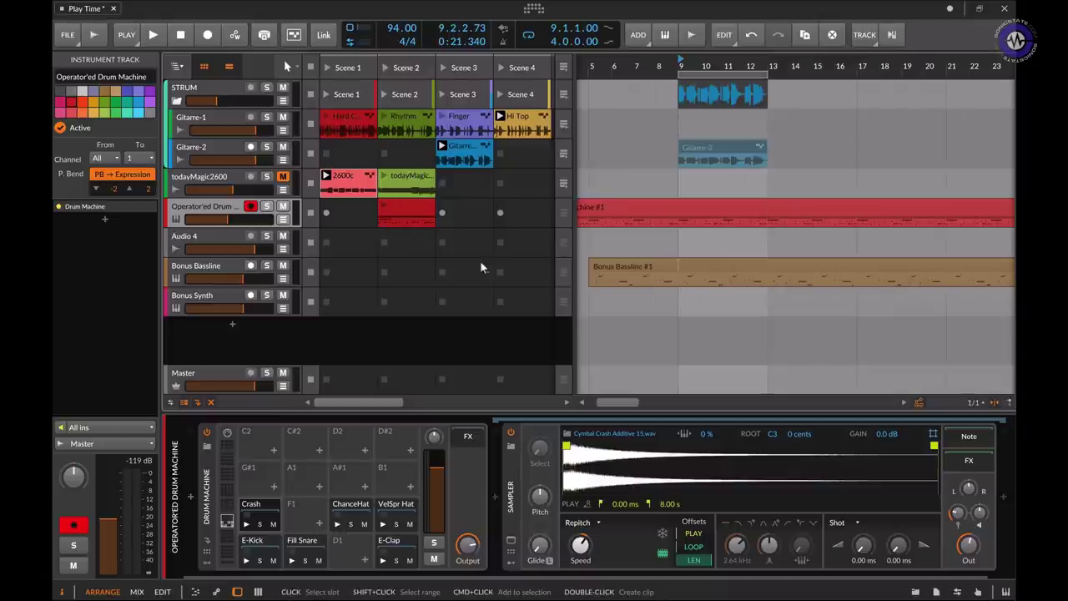
pyautogui.press('space')
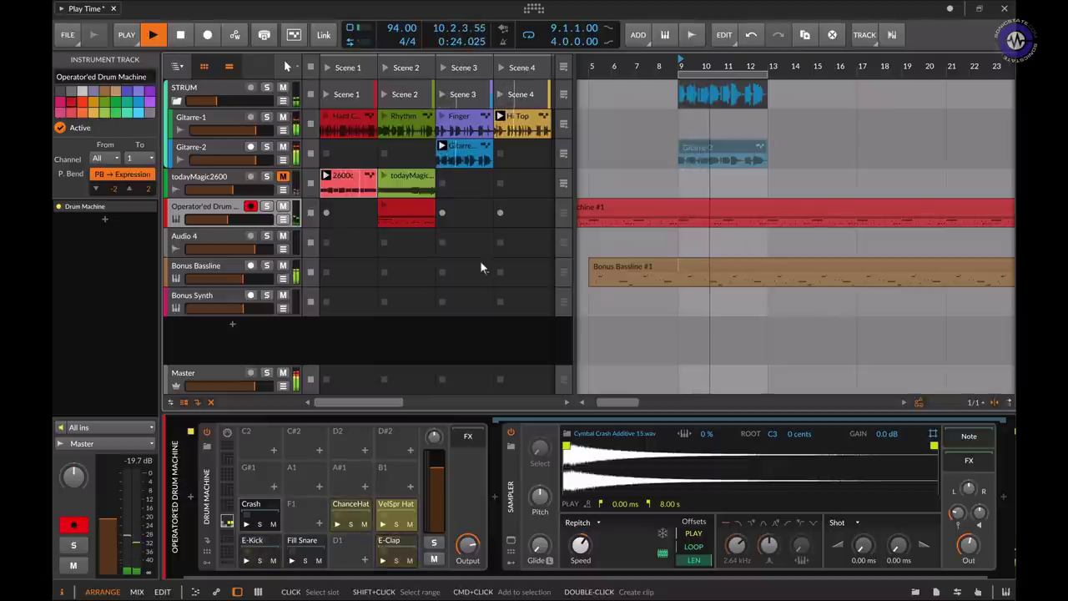
pyautogui.click(464, 272)
pyautogui.click(267, 207)
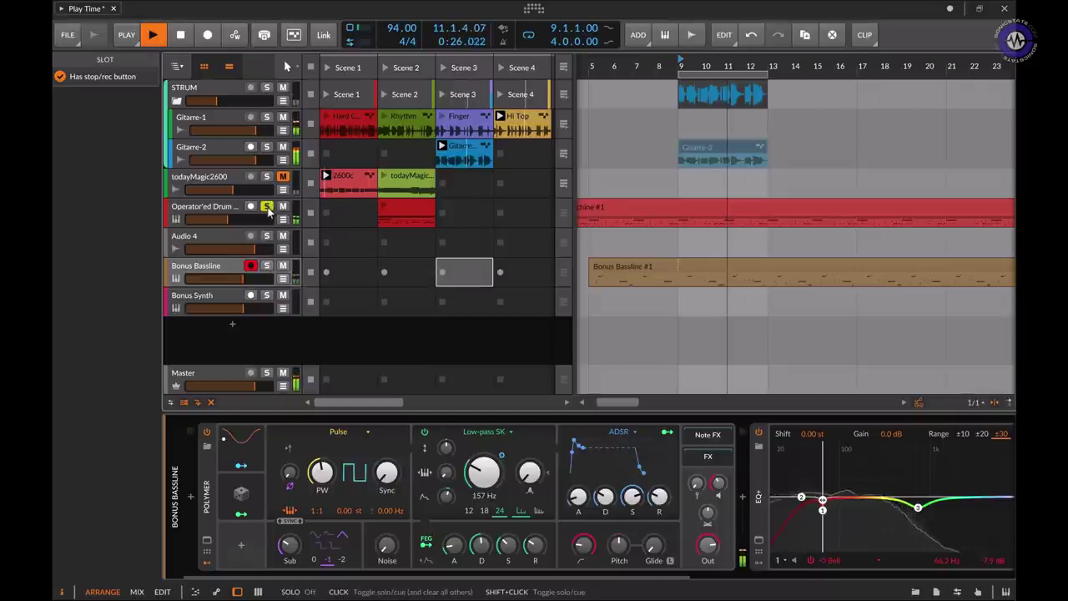
pyautogui.click(699, 214)
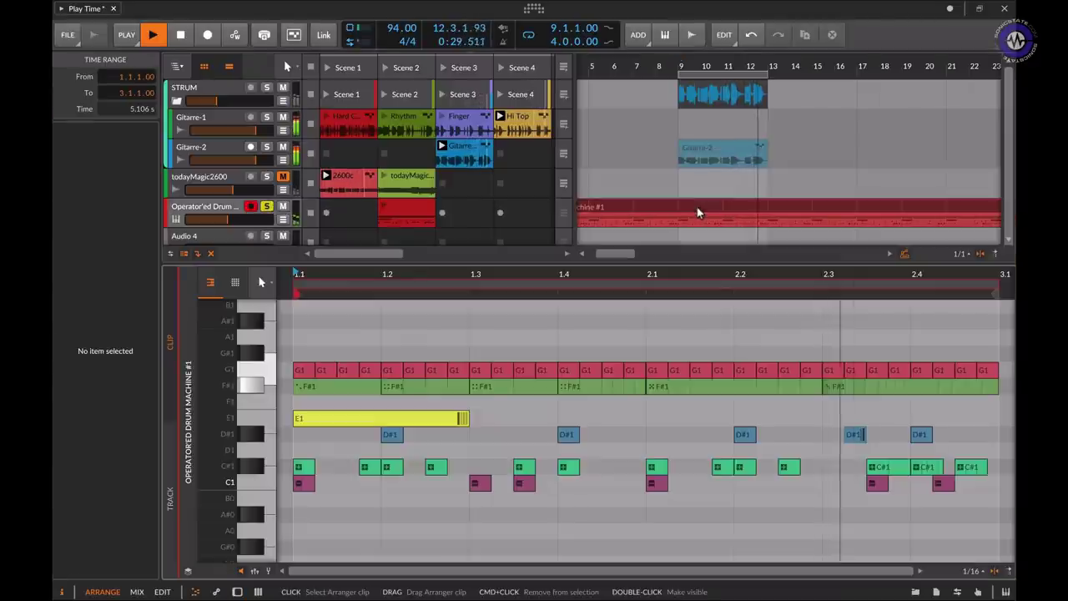
# Step: Open the Operator'ed Drum Machine #1 clip in the editor, stop playback, and select all 63 notes
pyautogui.doubleClick(700, 213)
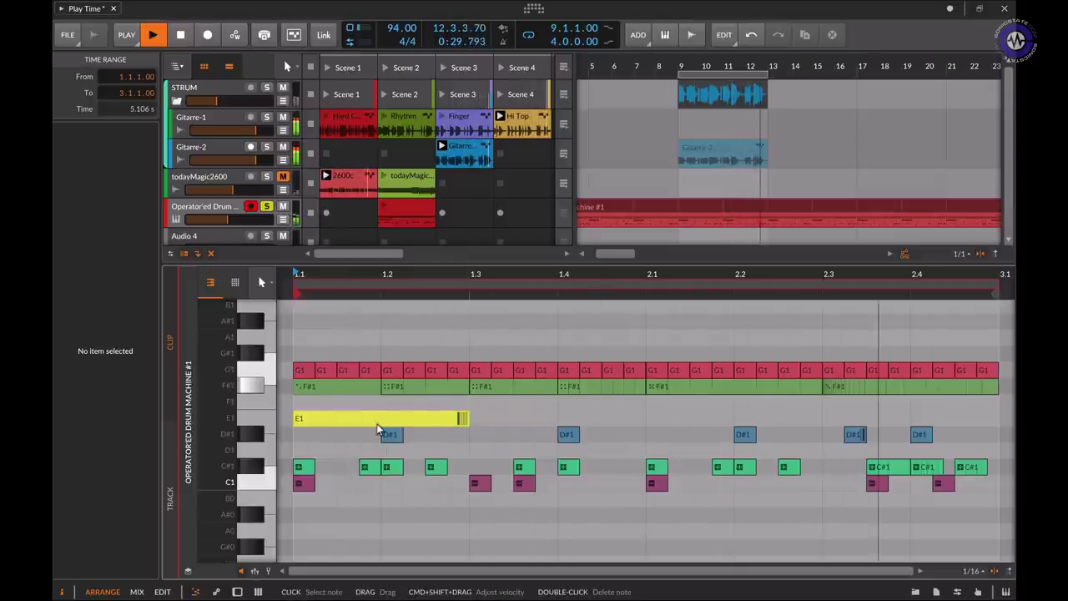
pyautogui.press('space')
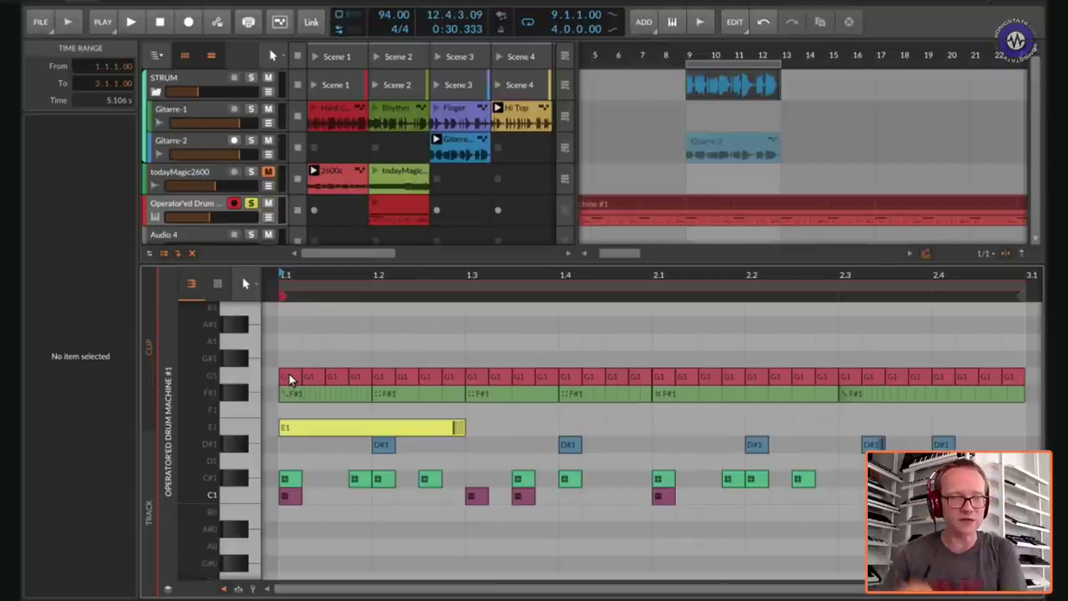
pyautogui.click(290, 380)
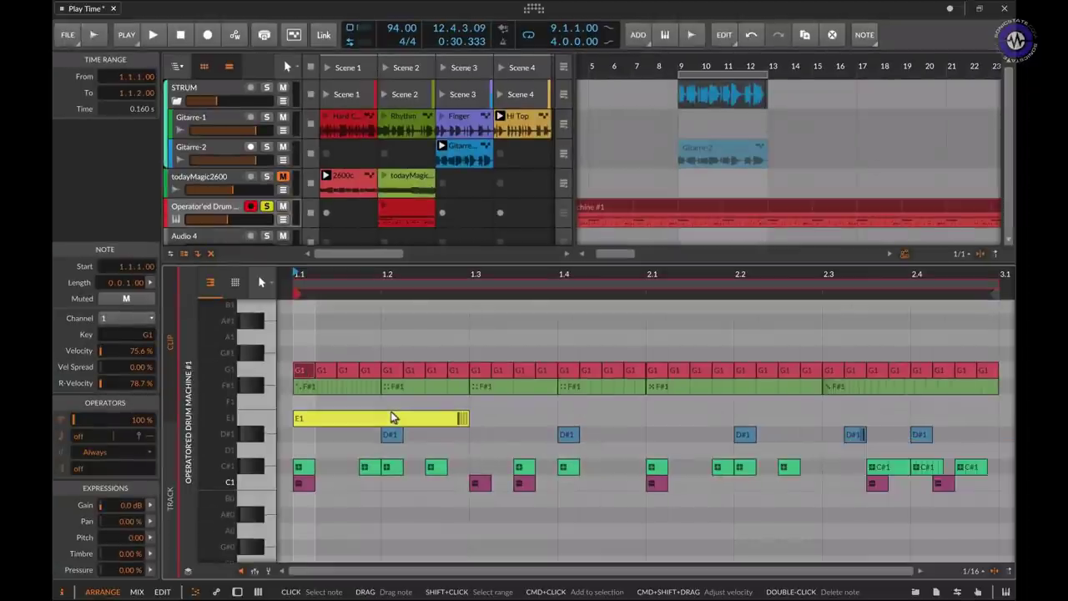
pyautogui.press('super+a')
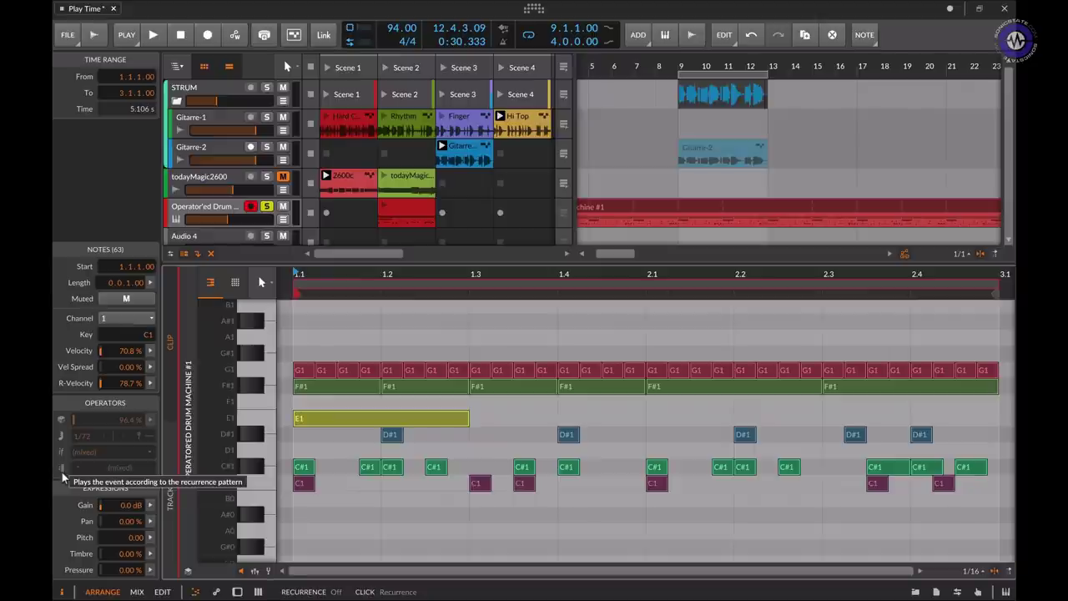
# Step: Enable Chance and Recurrence on the selected notes while listening, then switch to the Edit view
pyautogui.press('space')
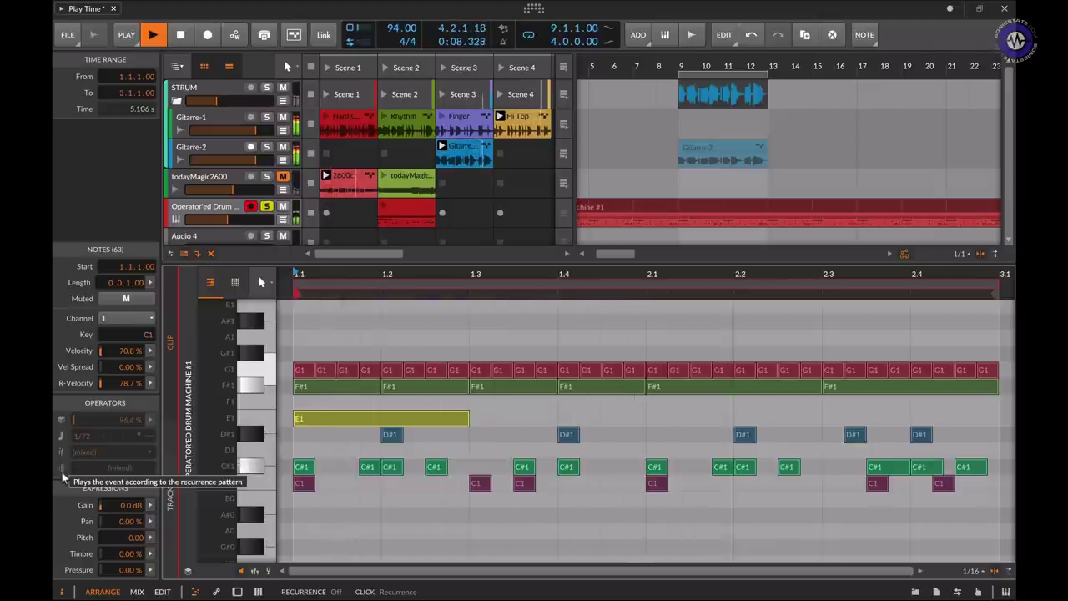
pyautogui.click(63, 475)
pyautogui.click(62, 475)
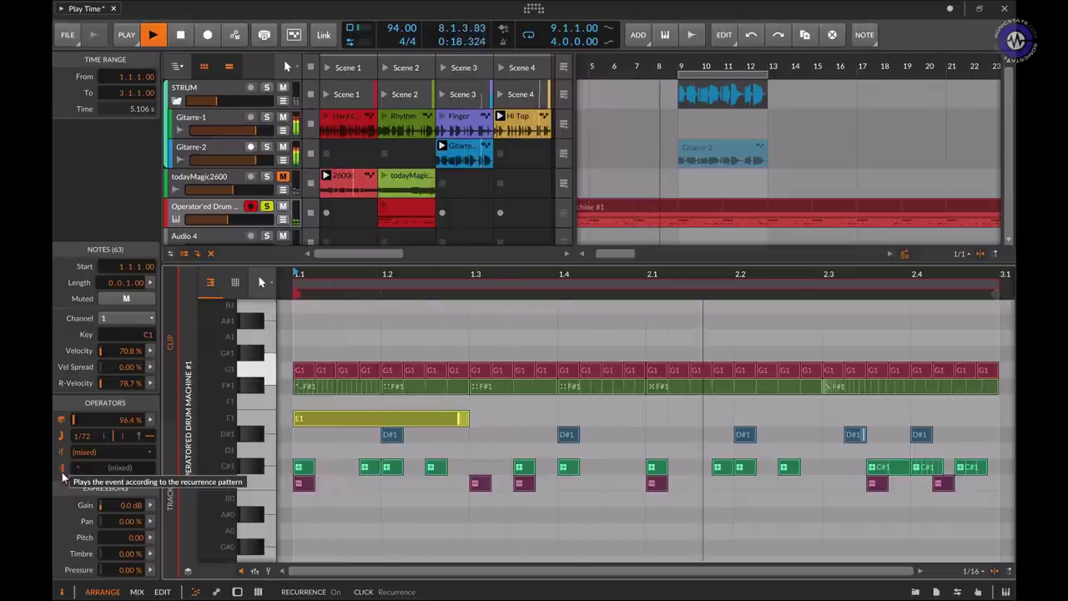
pyautogui.press('space')
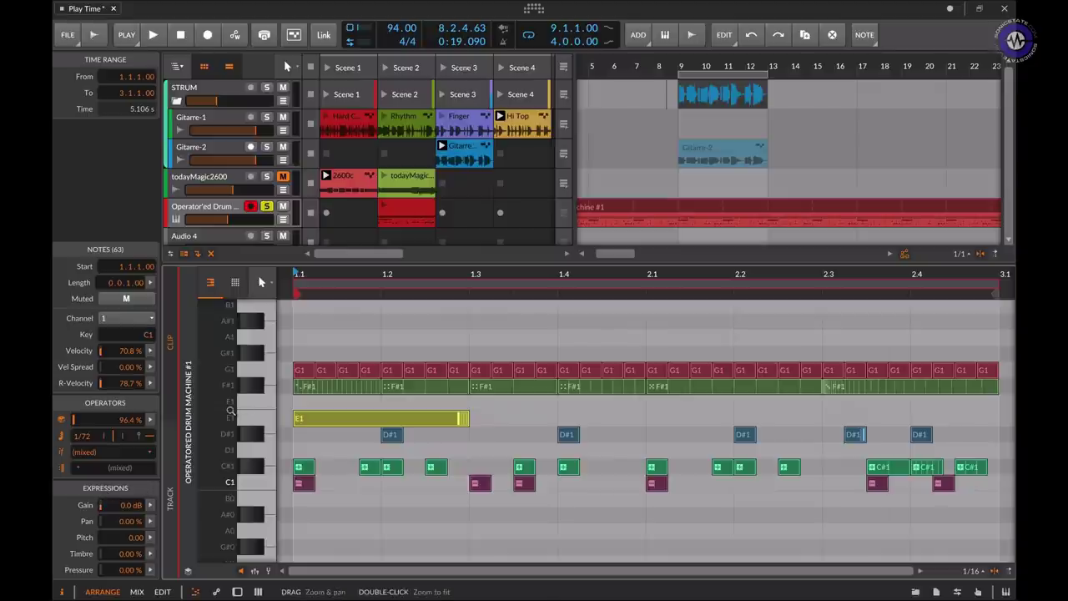
pyautogui.hotkey('alt', '3')
# Step: Select the 32 G1 notes, solo the VelSpr Hat pad, and drag their chance down to about 71% during playback
pyautogui.press('d')
pyautogui.hotkey('ctrl', 'a')
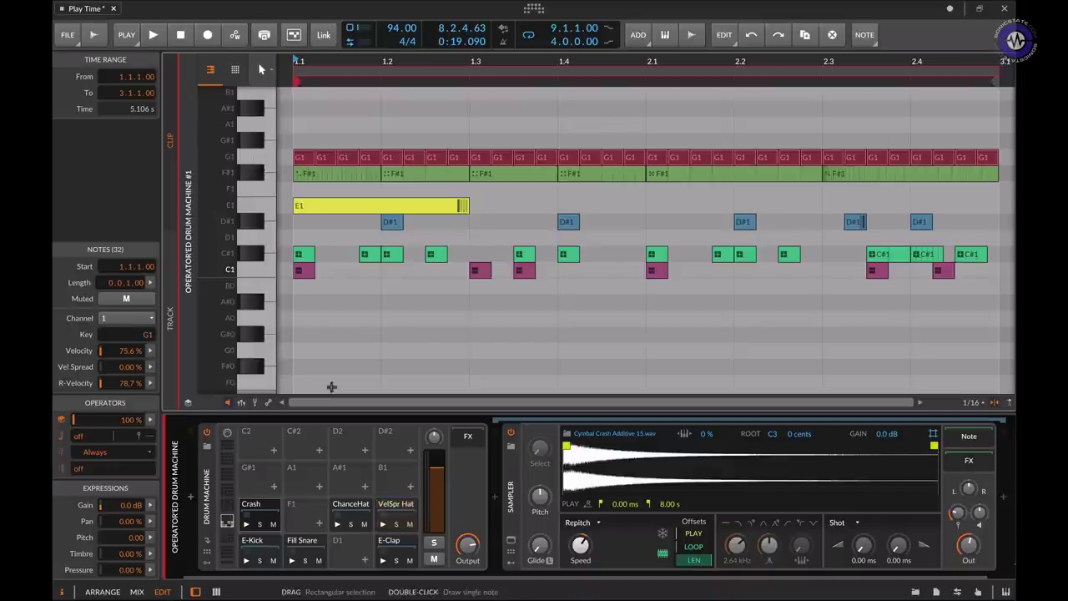
pyautogui.click(397, 525)
pyautogui.press('space')
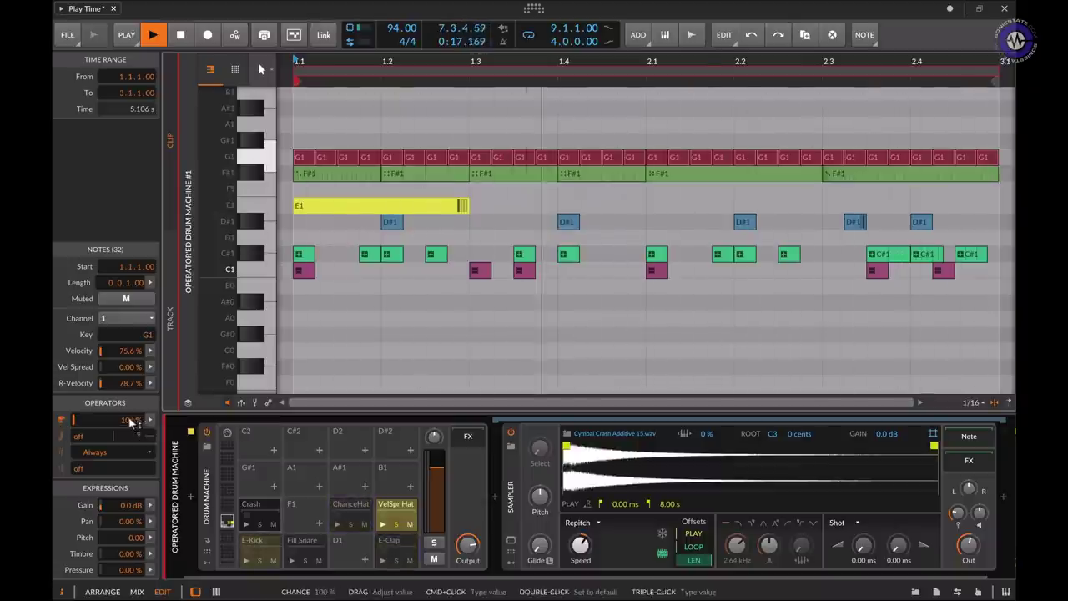
pyautogui.moveTo(121, 423); pyautogui.dragTo(121, 444)
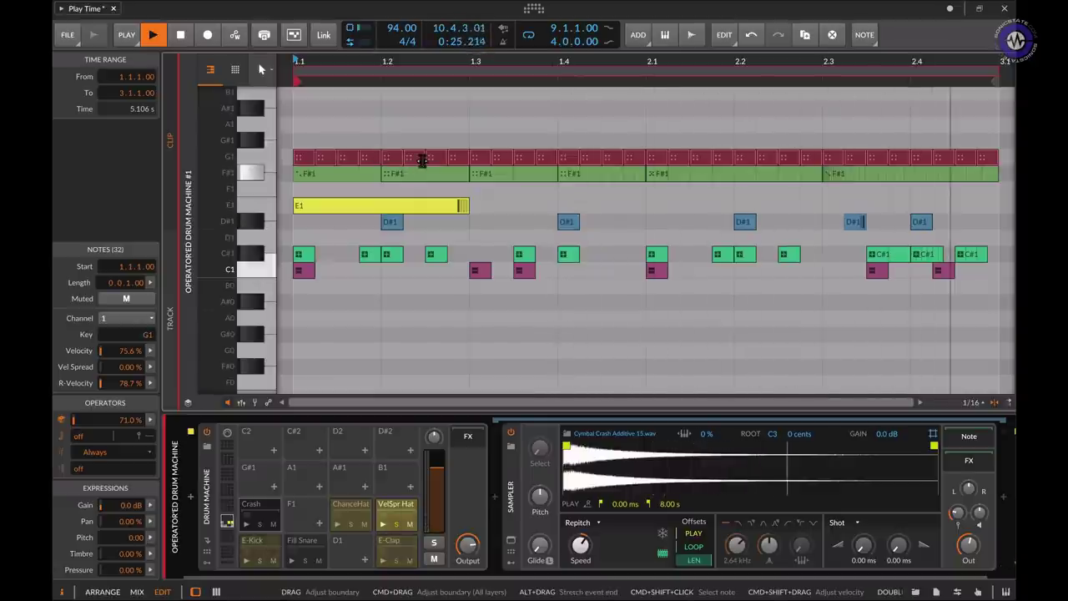
# Step: Show the note expression lane, lower the G1 notes' chance further, and replay the clip
pyautogui.click(242, 404)
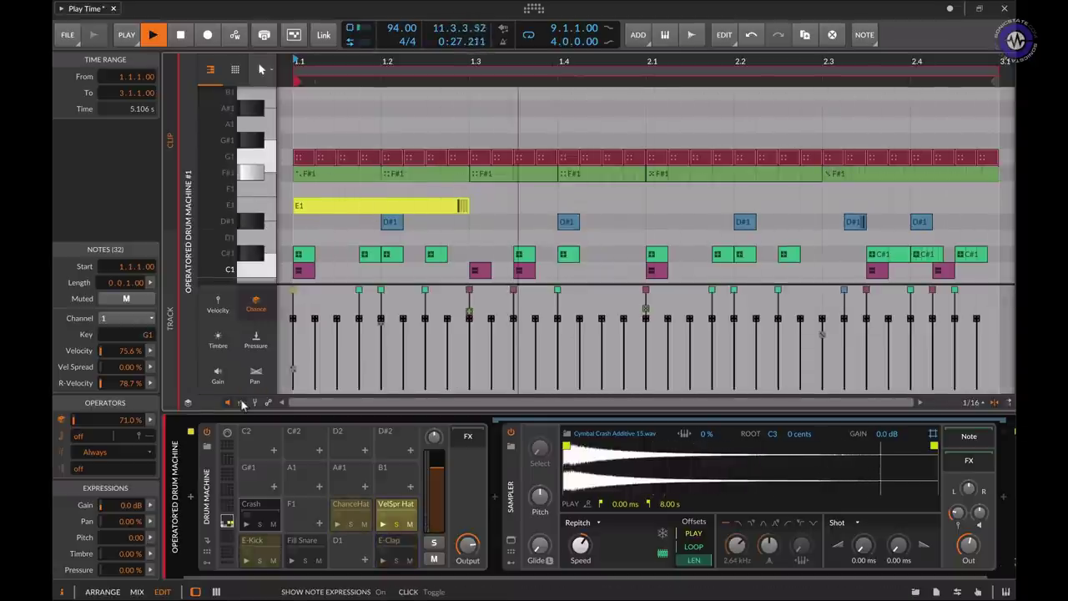
pyautogui.moveTo(447, 319); pyautogui.dragTo(448, 328)
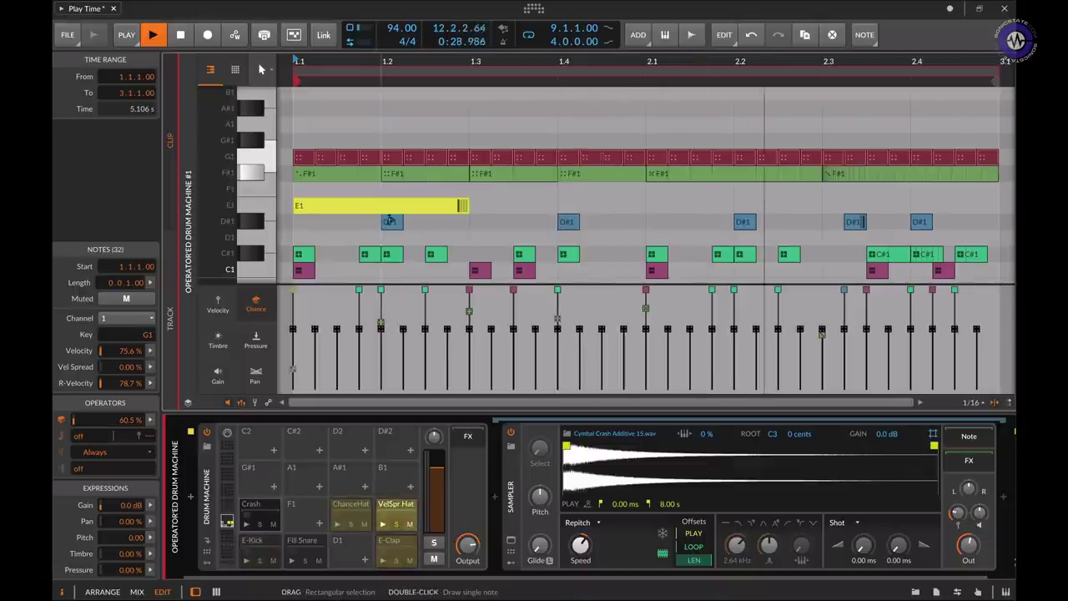
pyautogui.press('space')
pyautogui.click(383, 125)
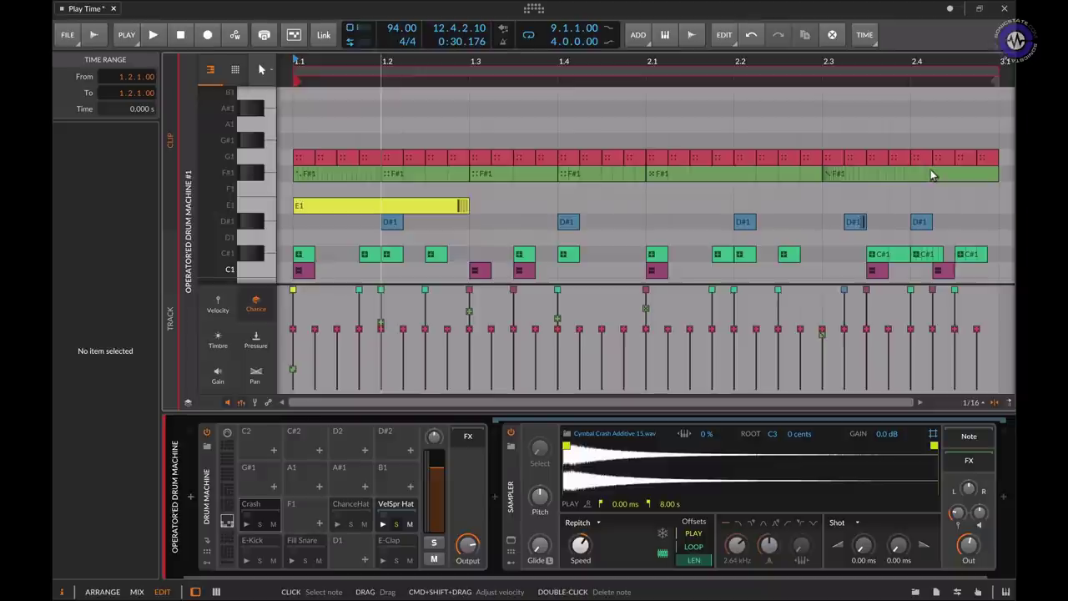
pyautogui.press('space')
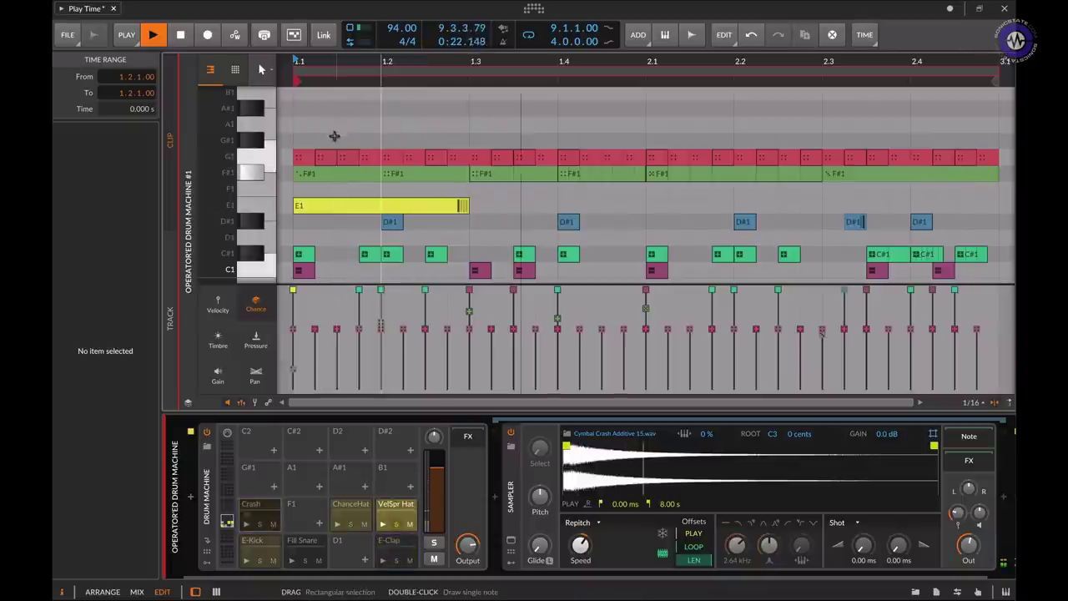
# Step: Reselect the G1 notes, reset their chance to 100%, and show the Velocity lane
pyautogui.click(271, 162)
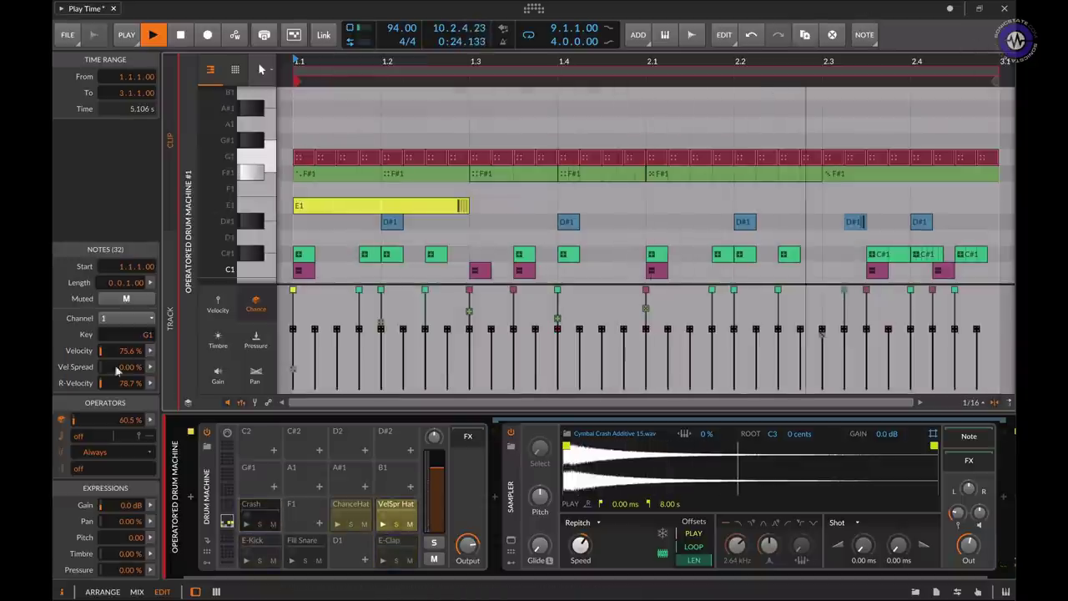
pyautogui.doubleClick(123, 421)
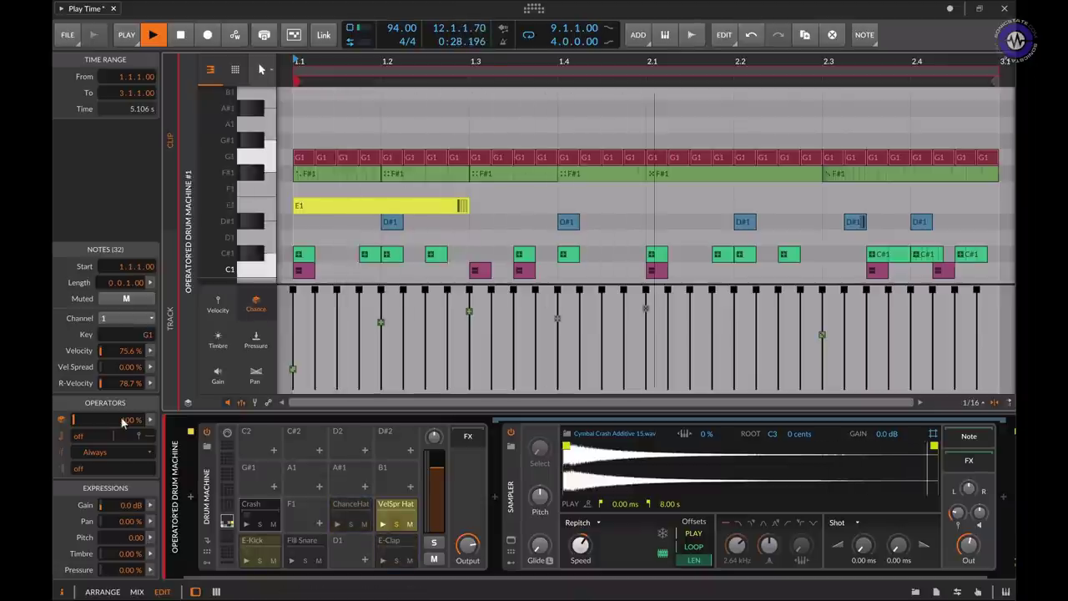
pyautogui.click(219, 309)
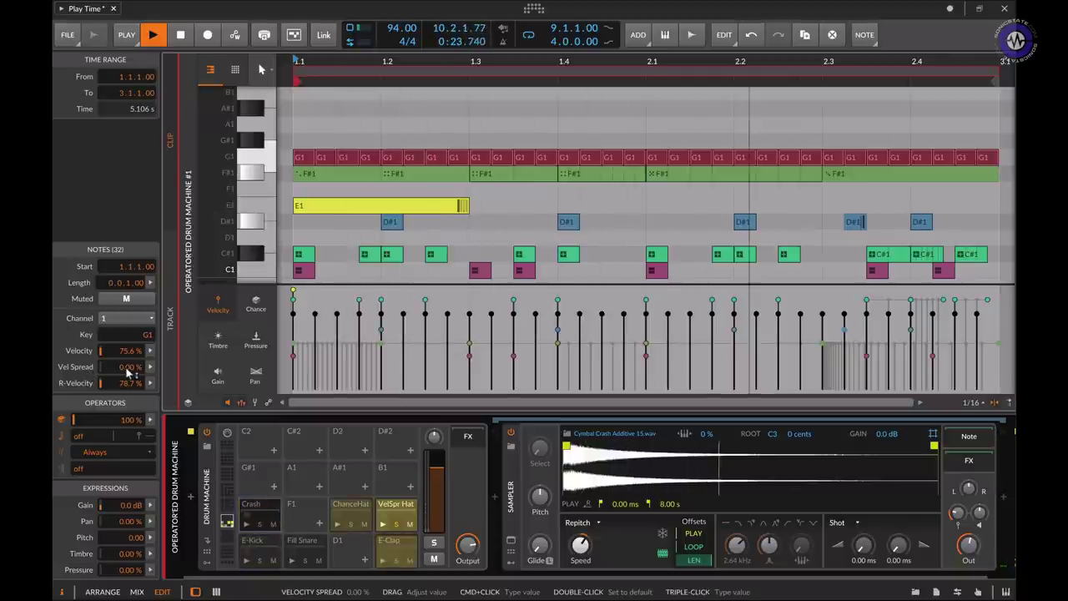
# Step: Stop playback and raise the G1 notes' velocity spread to 24.0%
pyautogui.press('space')
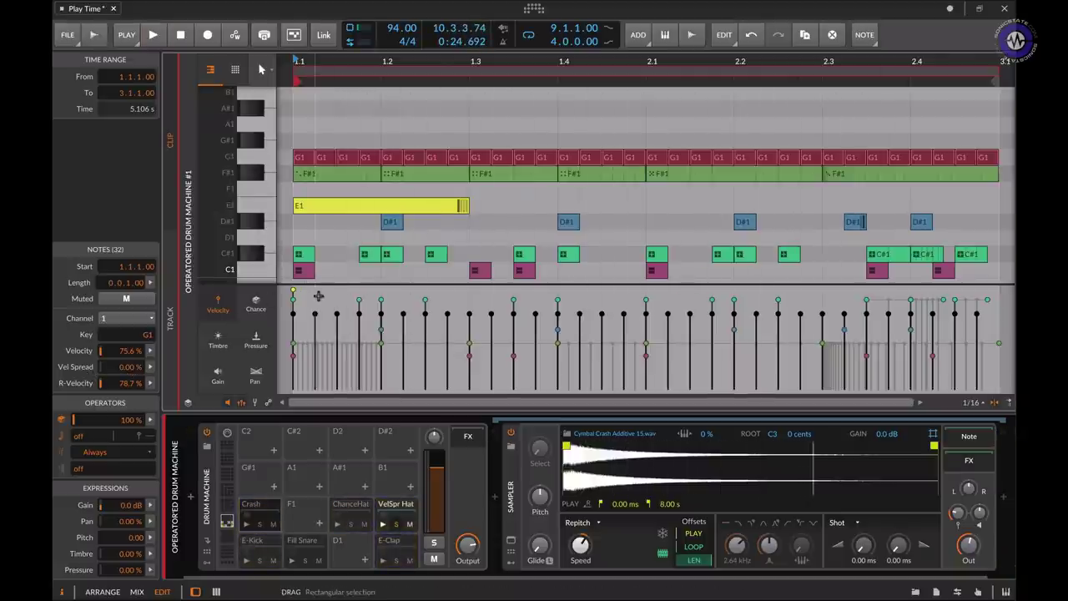
pyautogui.moveTo(137, 376); pyautogui.dragTo(138, 368)
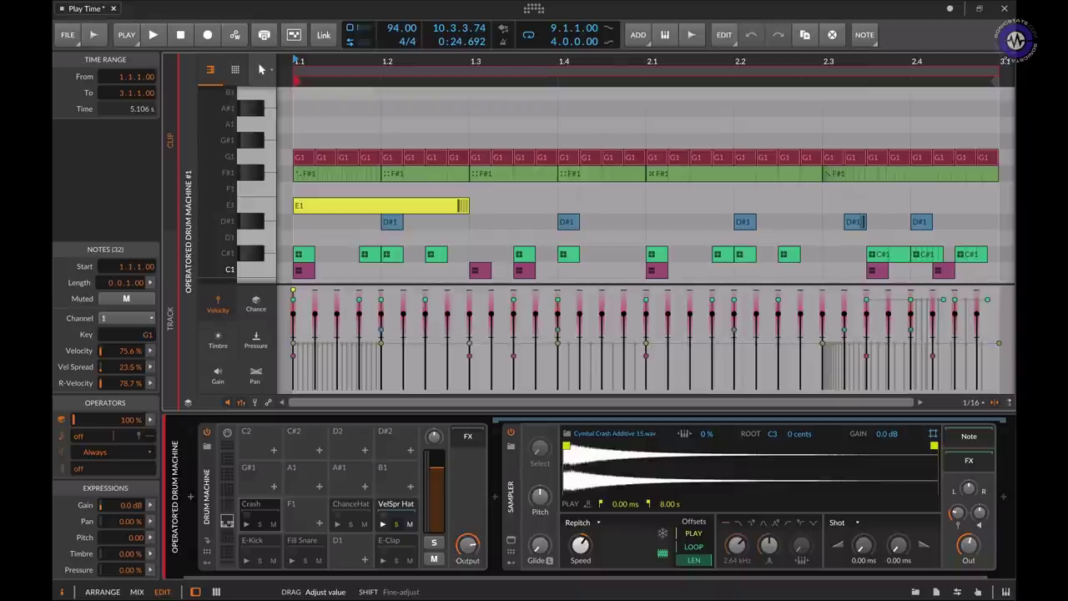
pyautogui.moveTo(138, 377); pyautogui.dragTo(137, 376)
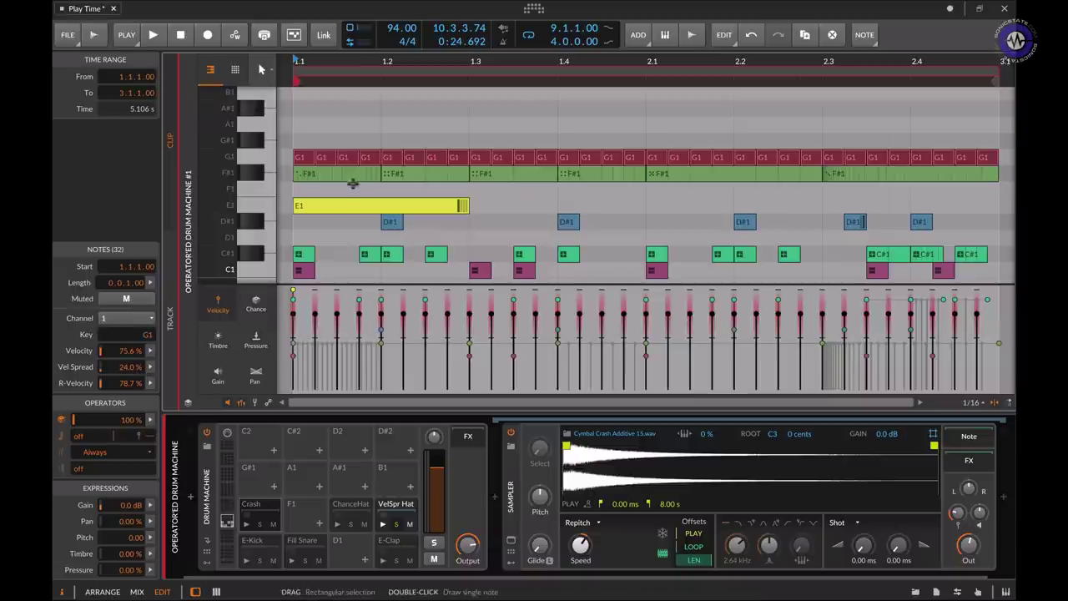
# Step: Deselect the notes and play the clip to hear the varied hi-hat velocities
pyautogui.click(372, 141)
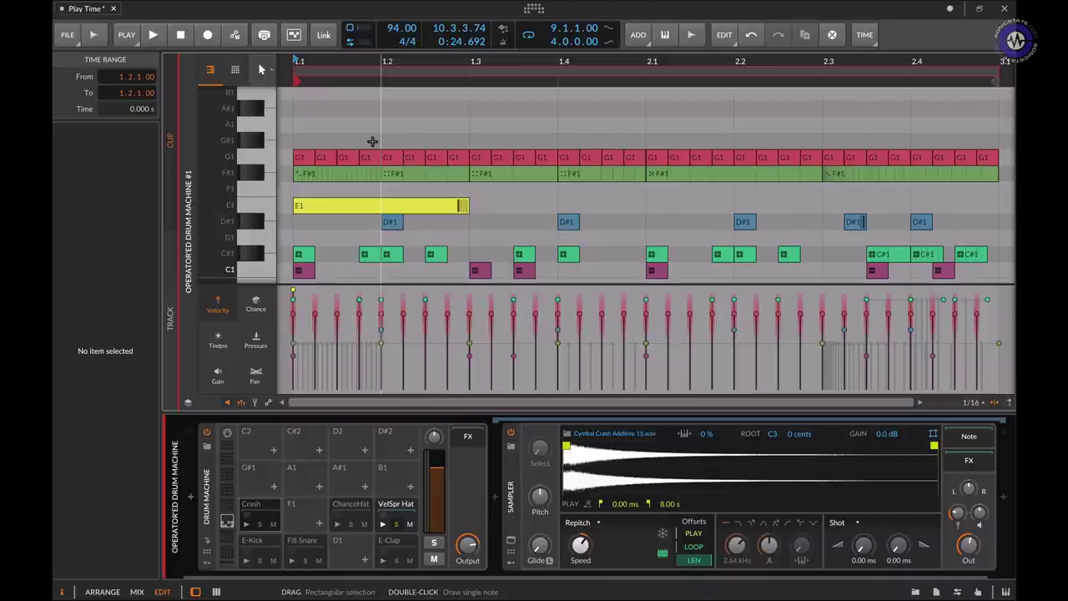
pyautogui.press('space')
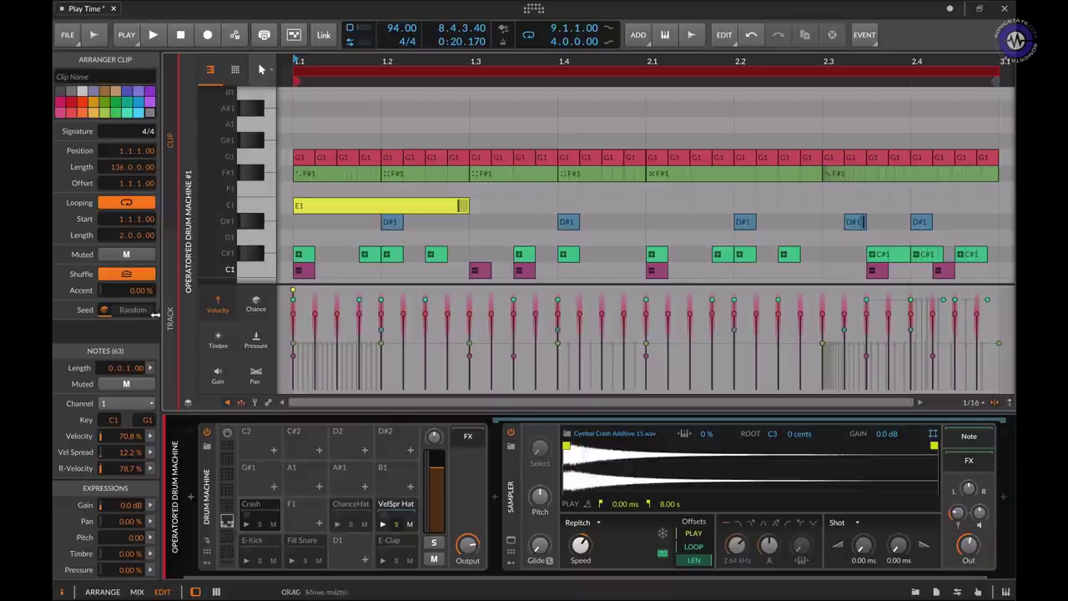
# Step: Turn on Seed Random for the drum clip and restart playback to hear new randomization
pyautogui.click(135, 313)
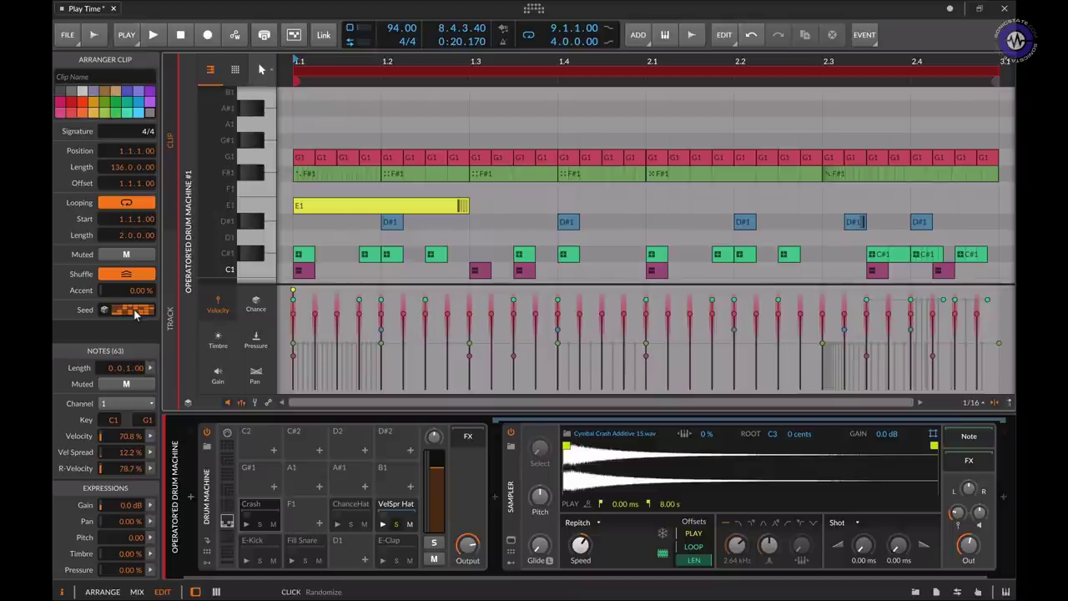
pyautogui.press('space')
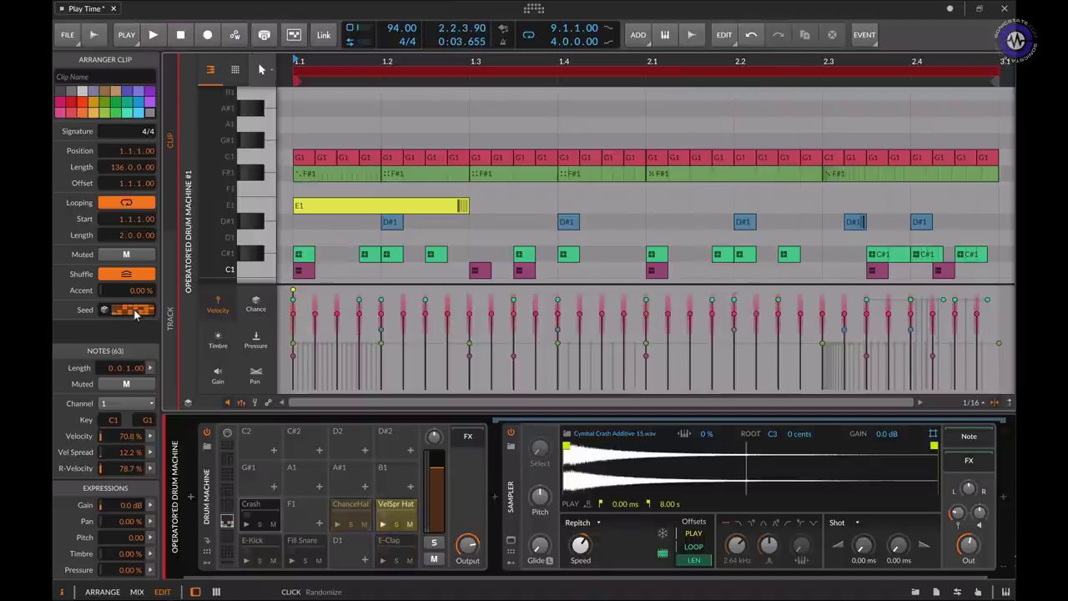
pyautogui.press('space')
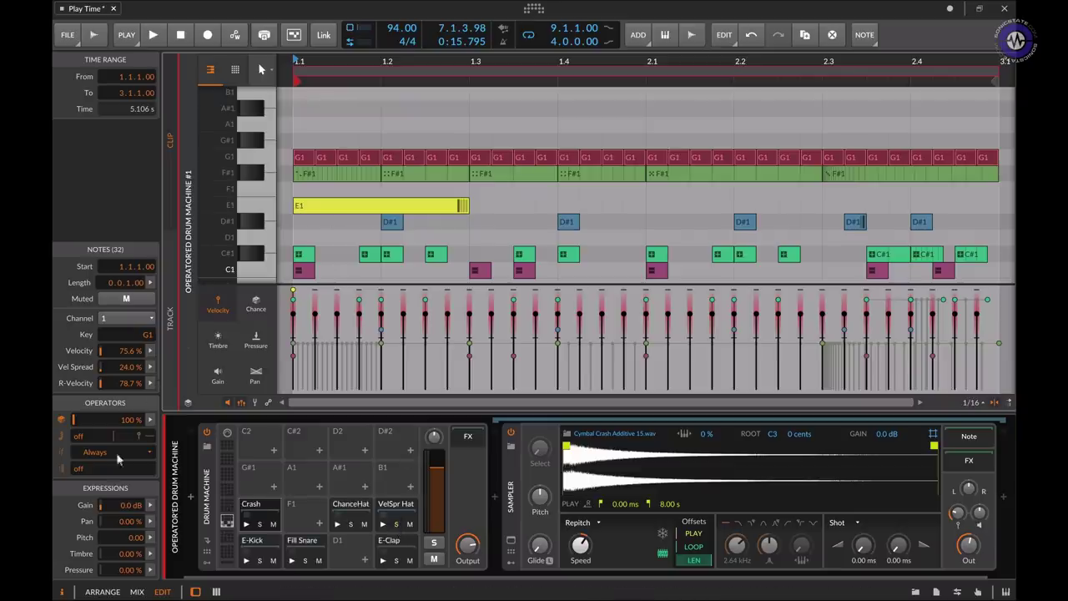
# Step: Solo the E-Clap pad and enable a length-2 recurrence on the D#1 note at 2.3.2.00
pyautogui.click(252, 226)
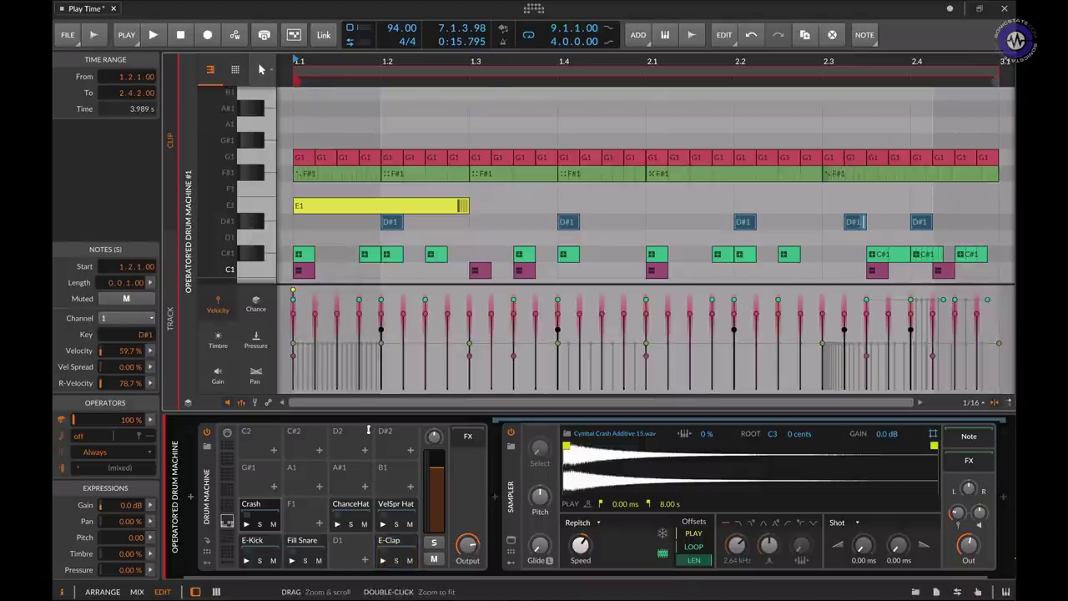
pyautogui.click(397, 561)
pyautogui.press('space')
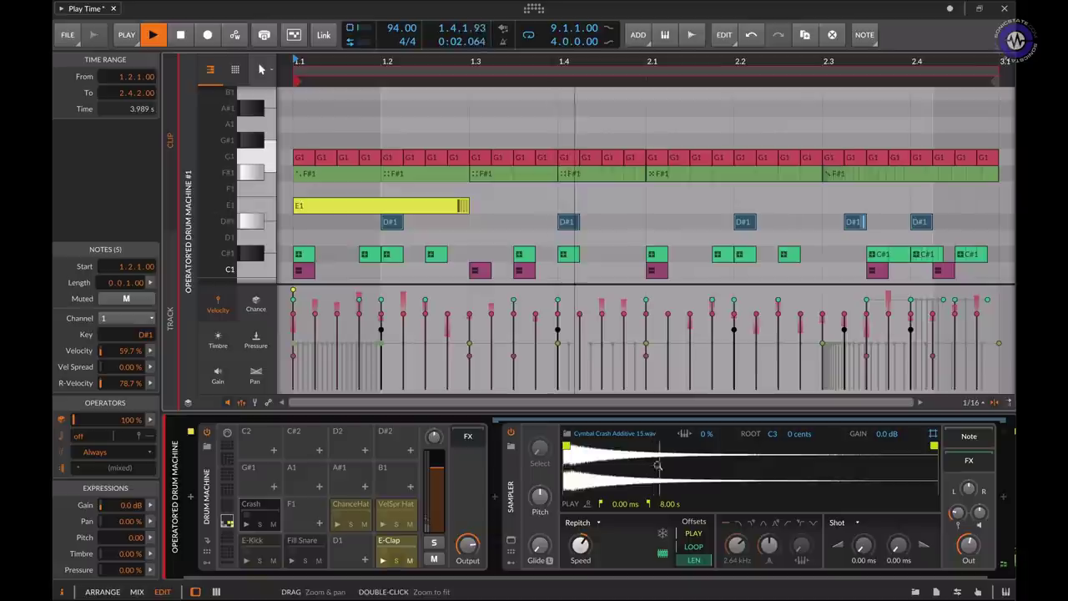
pyautogui.click(854, 222)
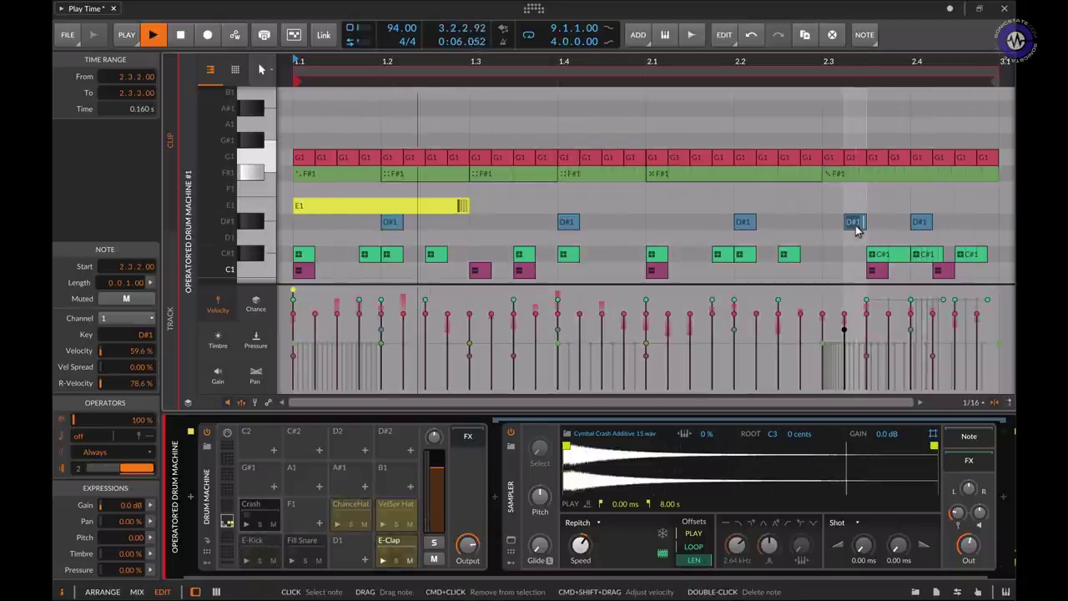
pyautogui.click(124, 470)
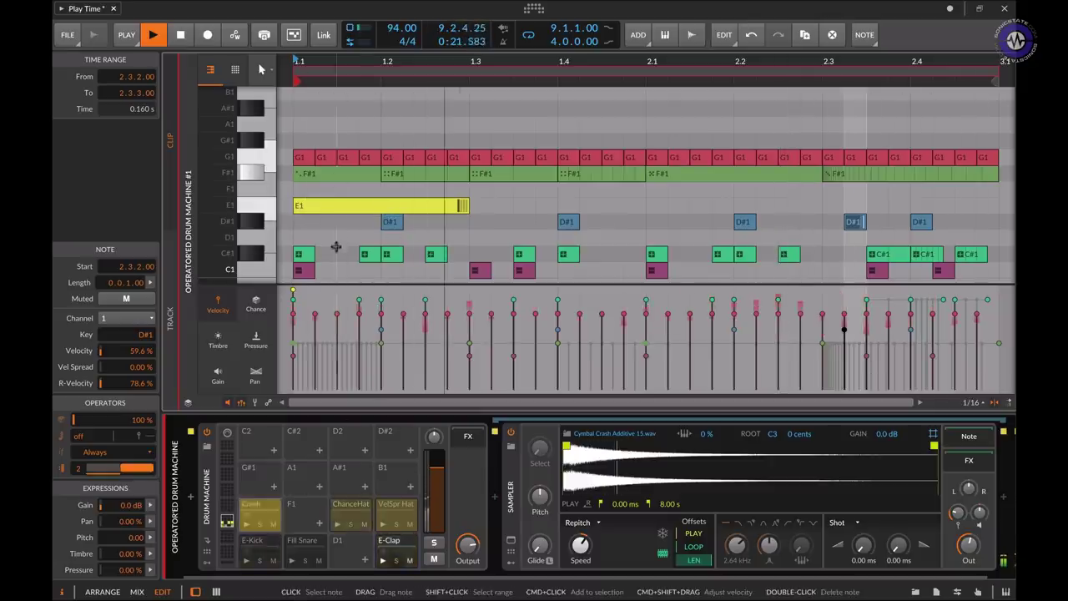
# Step: Select the long E1 crash note to view its every-4-cycles recurrence, then replay the drum clip
pyautogui.press('space')
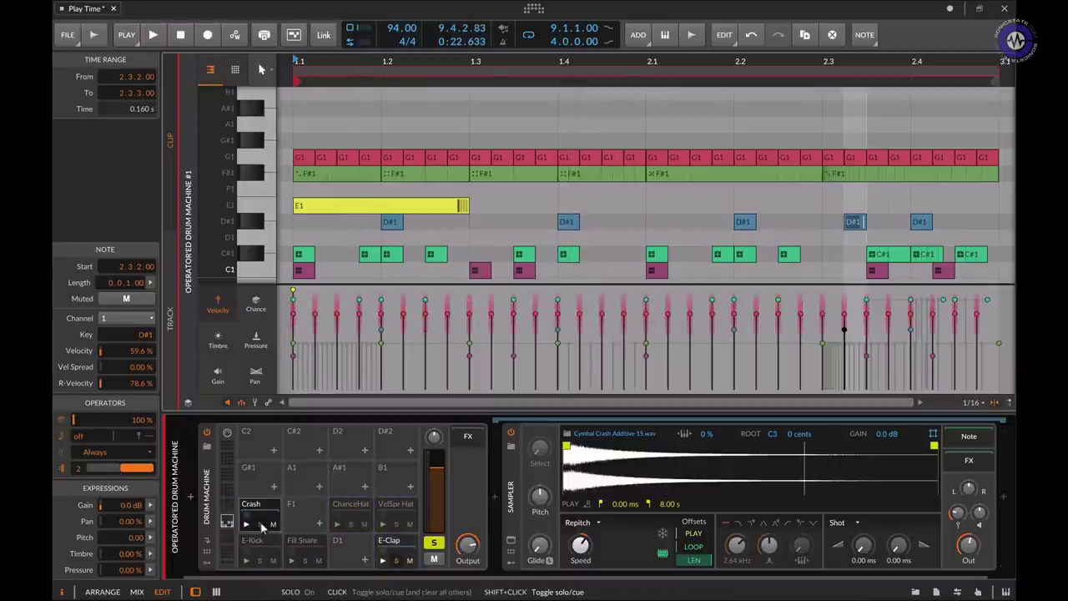
pyautogui.click(344, 207)
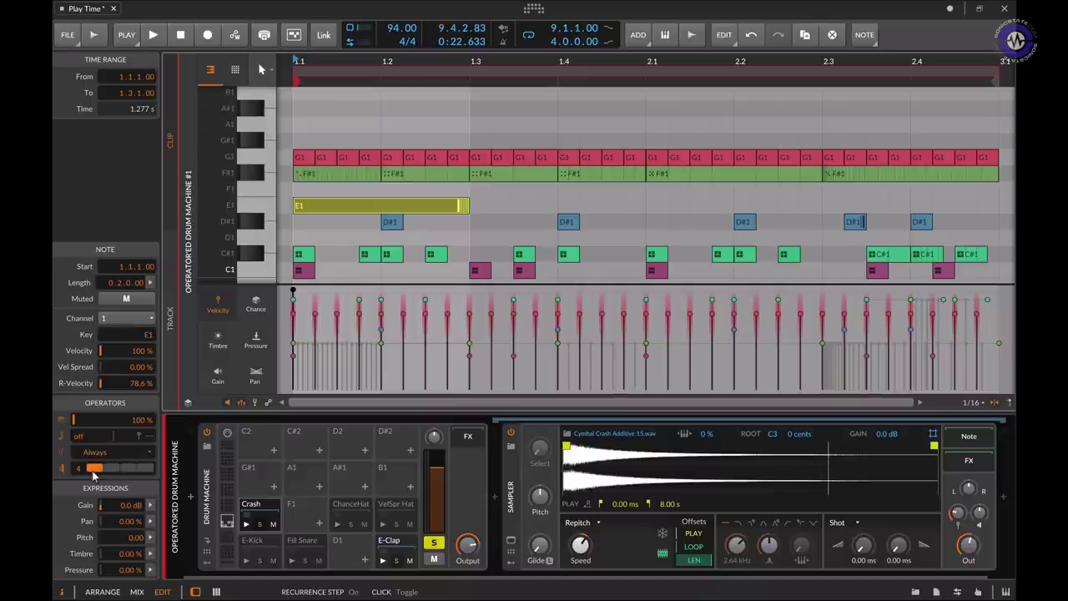
pyautogui.press('space')
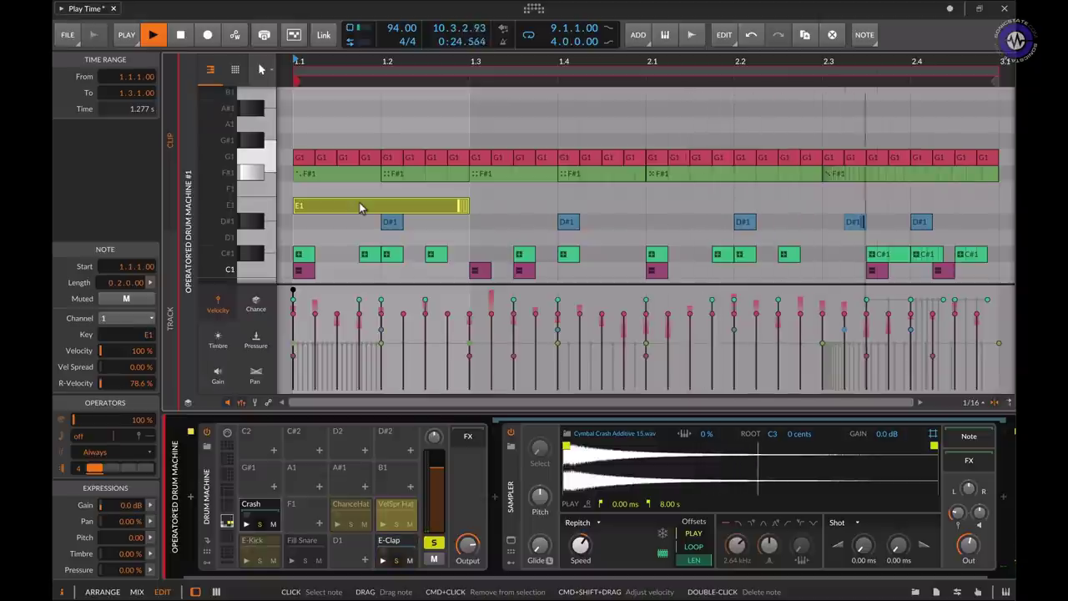
# Step: With playback stopped, change the E1 crash note's occurrence condition from Always to 'never First'
pyautogui.press('space')
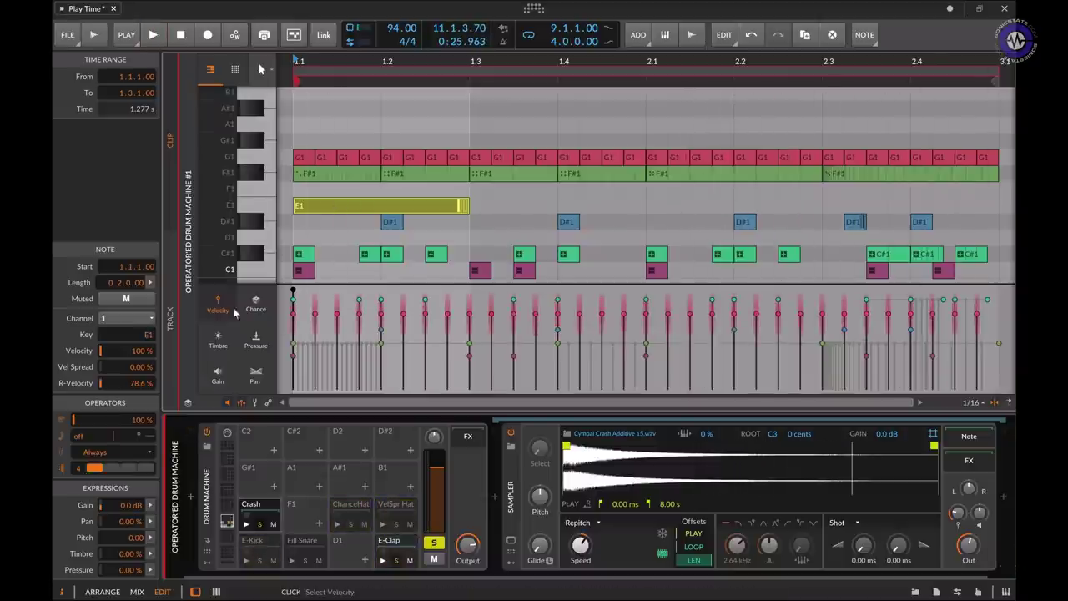
pyautogui.click(84, 453)
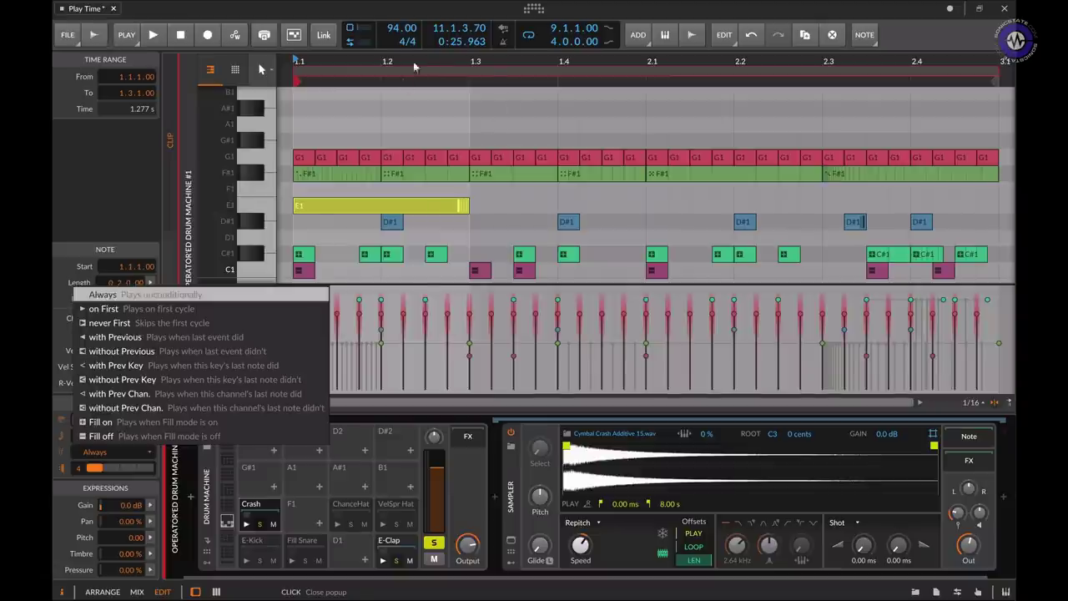
pyautogui.click(218, 328)
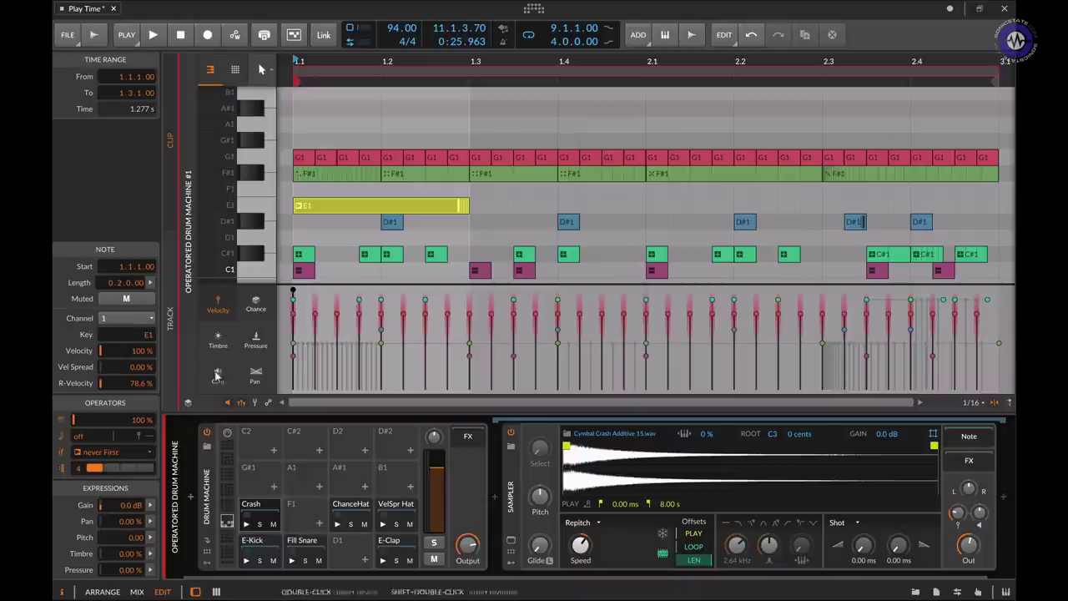
# Step: While playing, solo ChanceHat and disable the Chance operator on all six F#1 hi-hat notes
pyautogui.press('space')
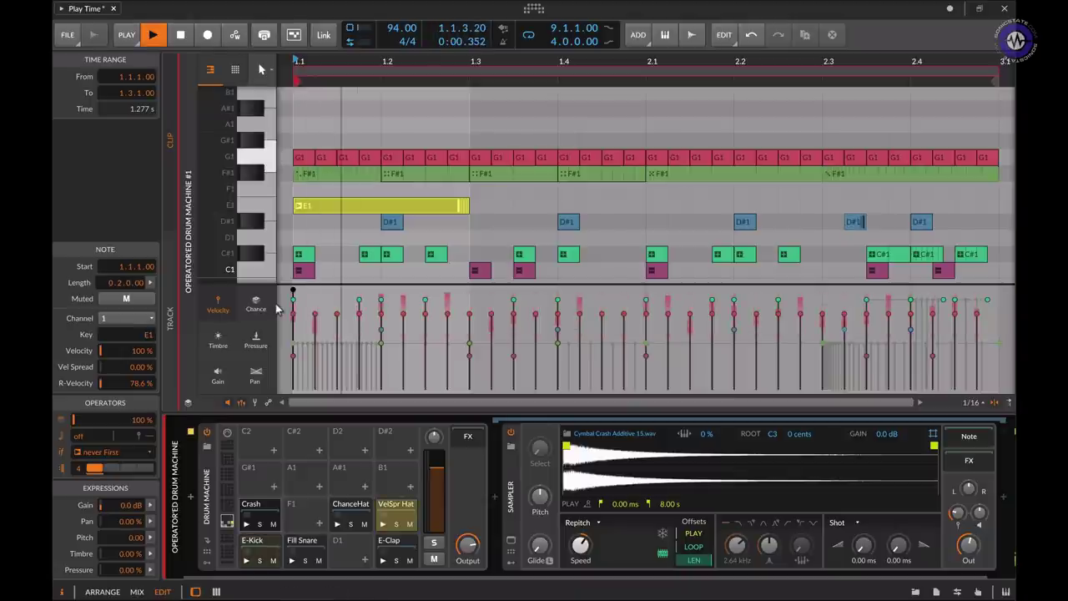
pyautogui.click(252, 173)
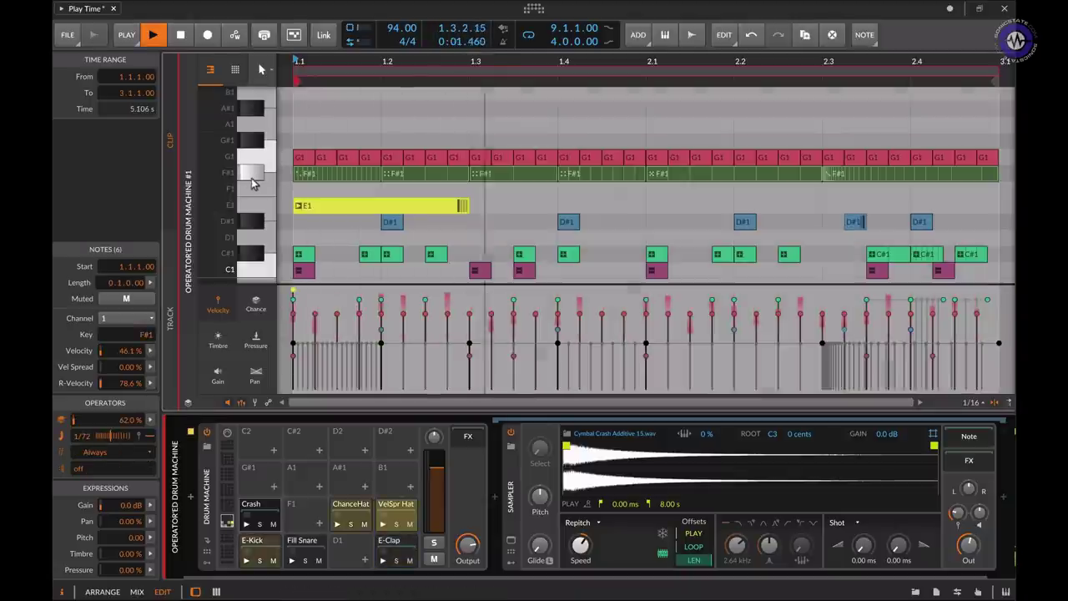
pyautogui.click(351, 524)
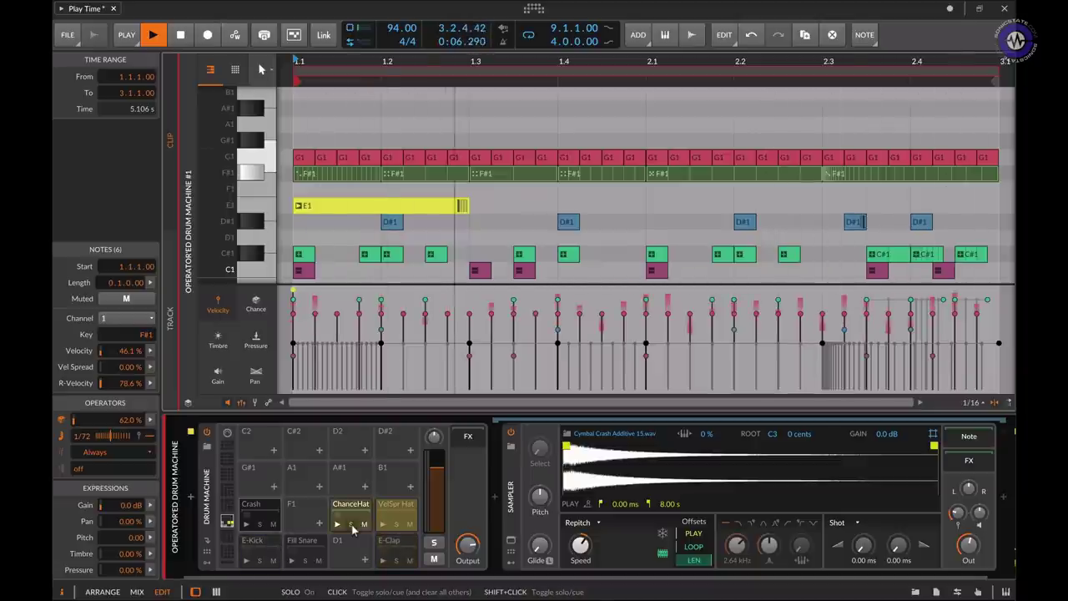
pyautogui.click(62, 421)
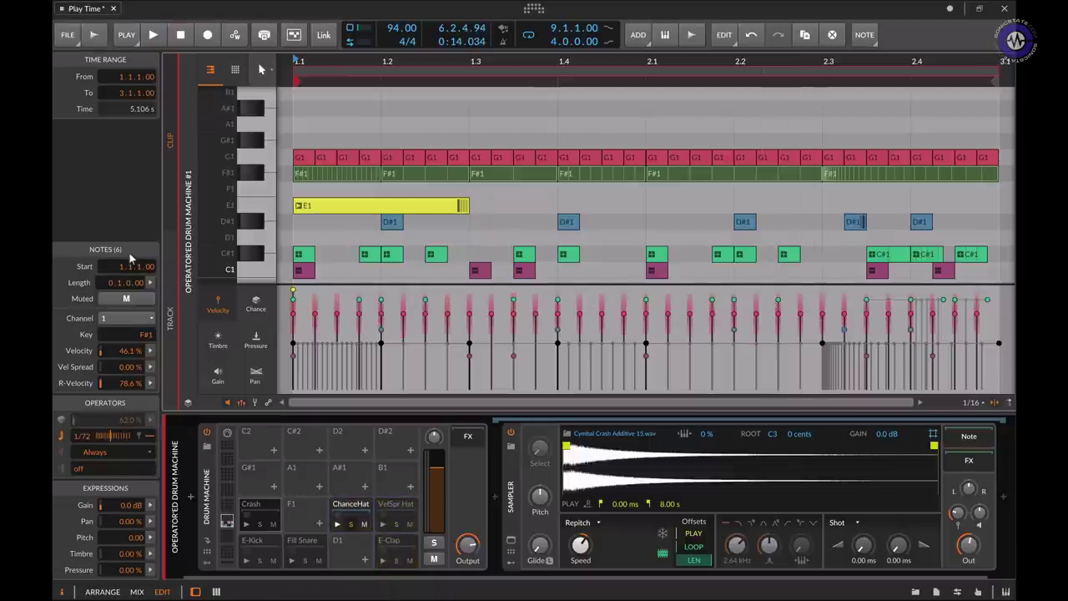
pyautogui.click(326, 174)
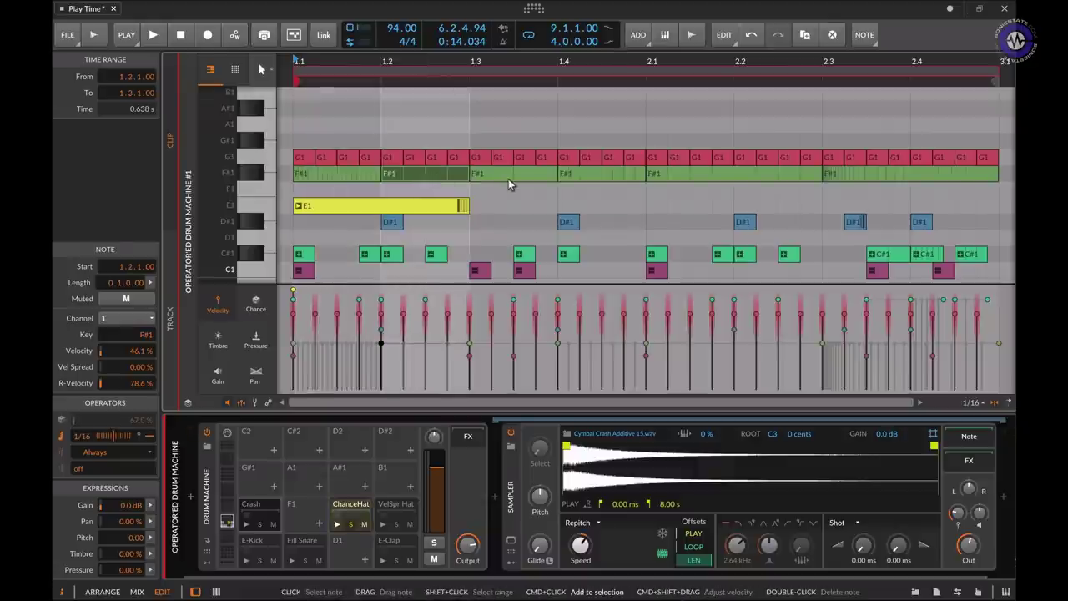
# Step: Play the clip and select only the F#1 hi-hat note at 1.2.1.00 with its 1/16 repeat
pyautogui.keyDown('shift'); pyautogui.click(508, 178); pyautogui.keyUp('shift')
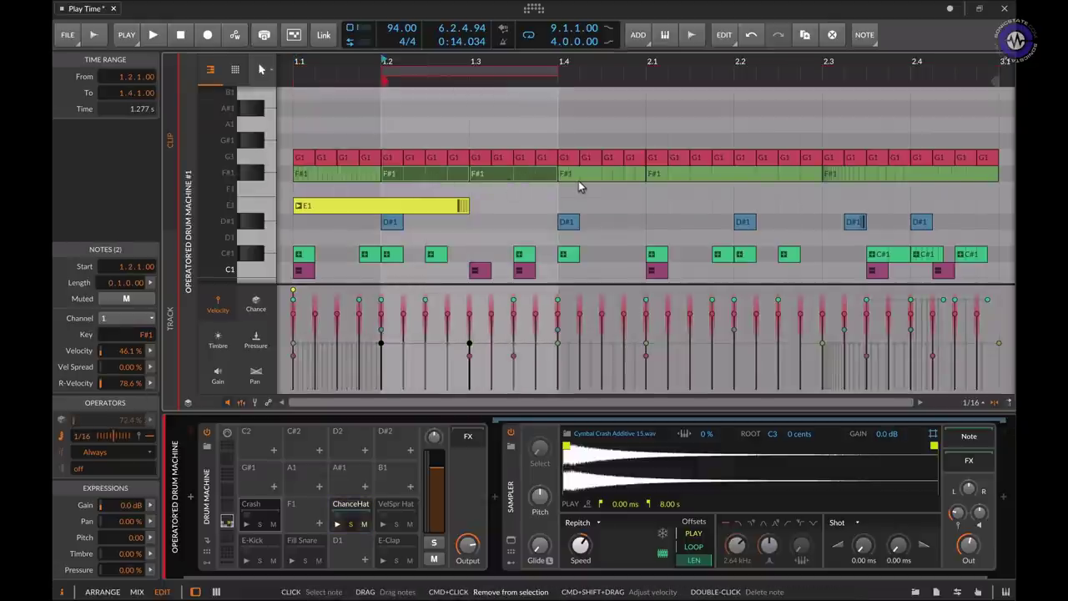
pyautogui.press('space')
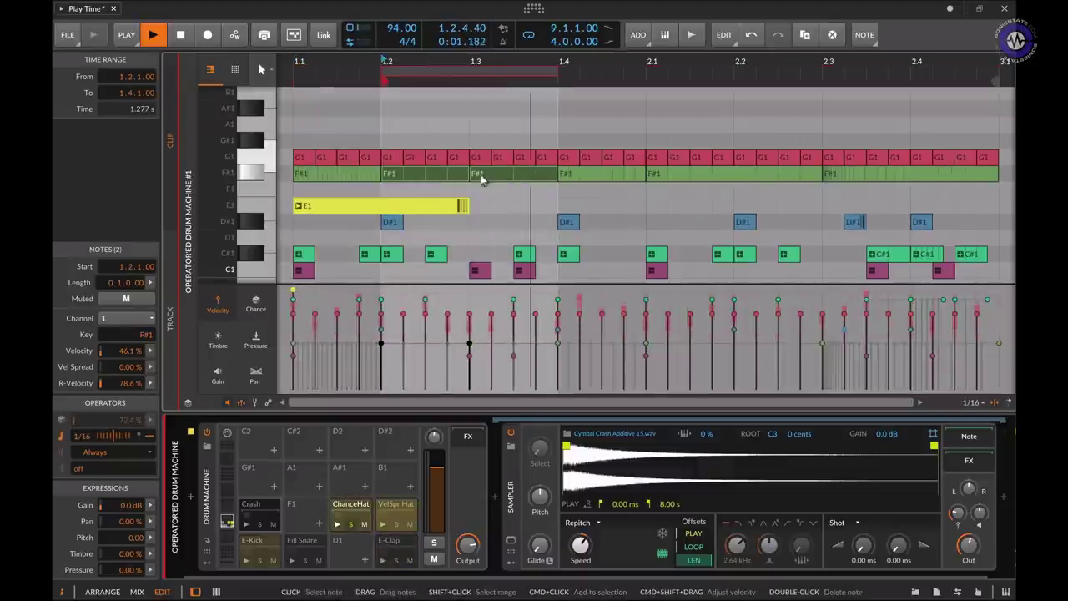
pyautogui.click(425, 184)
pyautogui.click(414, 176)
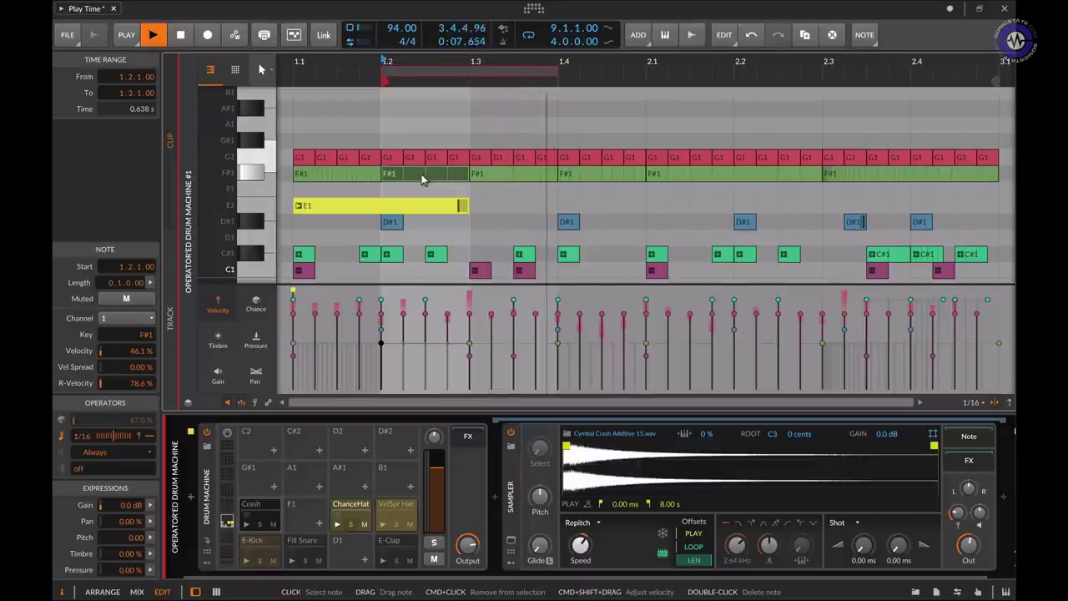
# Step: Change the Repeat Rate of the F#1 note at 1.2.1.00 from 1/16 to 1/24
pyautogui.click(82, 437)
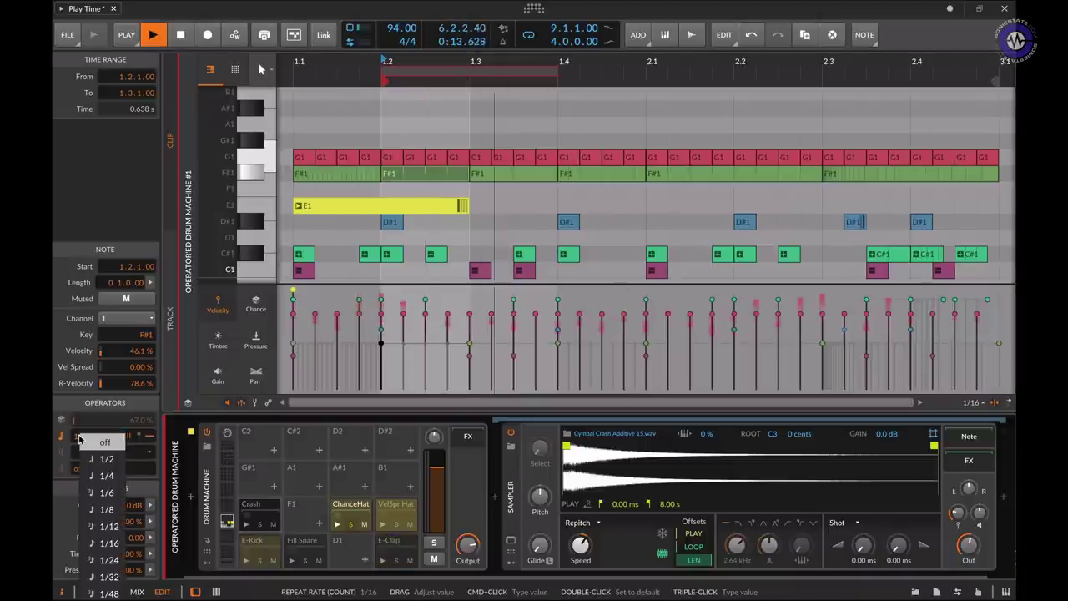
pyautogui.click(110, 560)
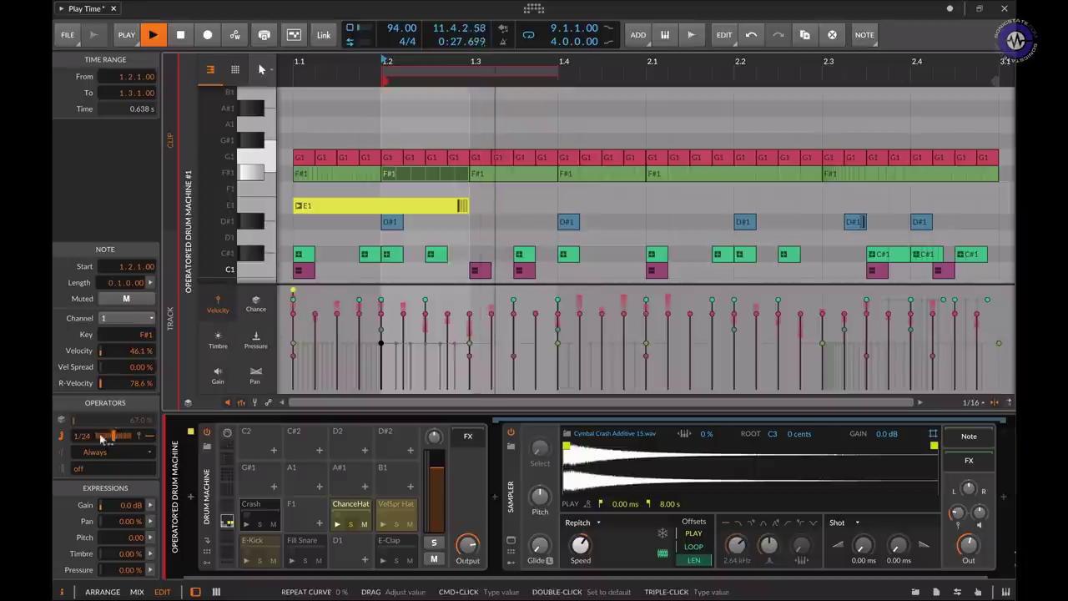
# Step: Set the F#1 note's repeat rate to 1/32 and reshape the Repeat Curve and Repeat Vel End sliders
pyautogui.click(84, 437)
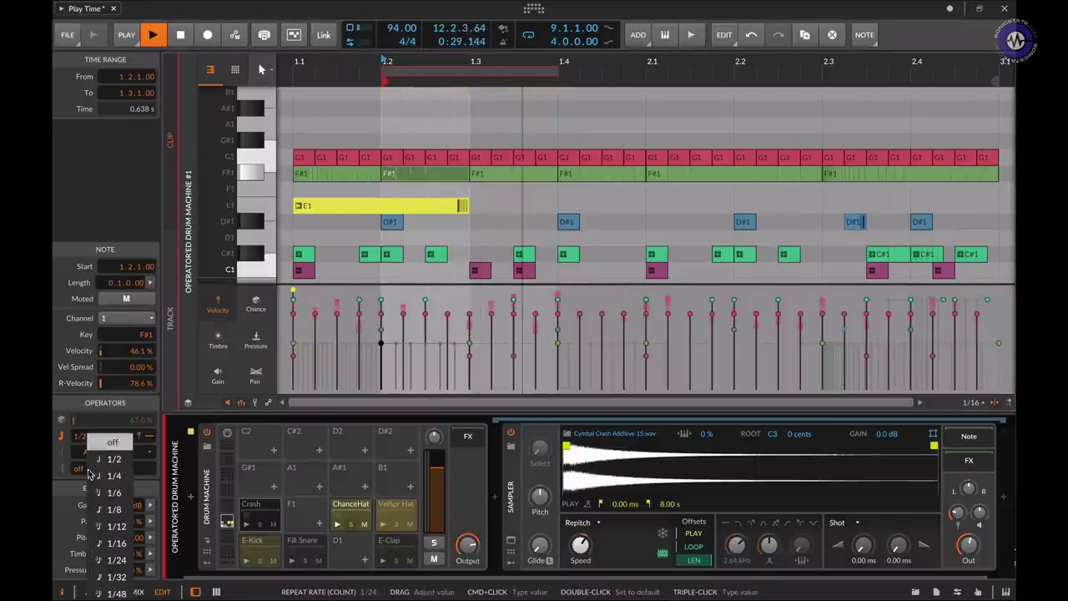
pyautogui.click(115, 577)
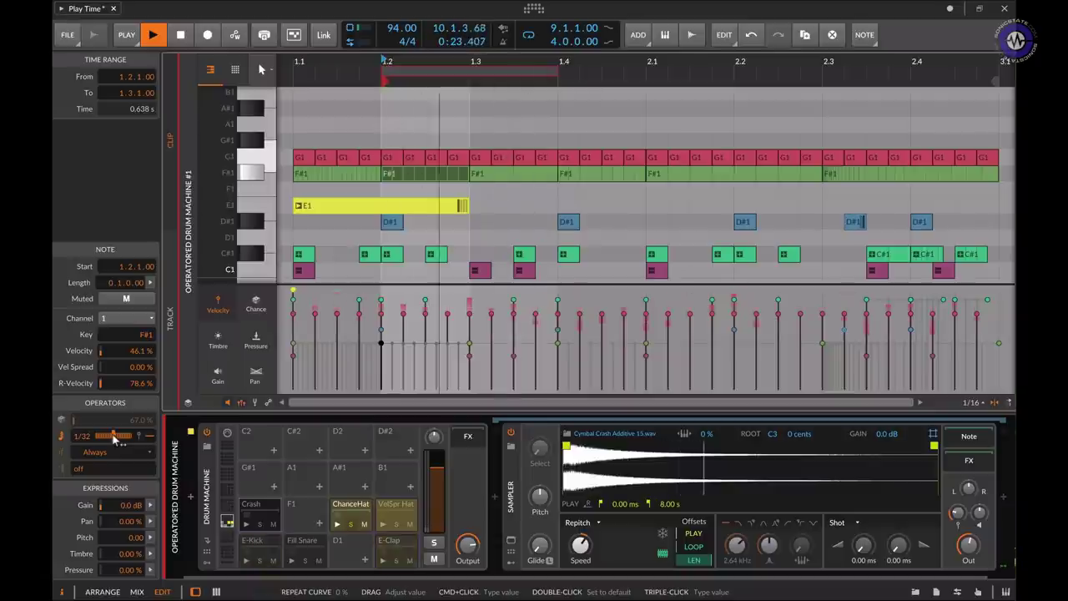
pyautogui.moveTo(116, 435); pyautogui.dragTo(119, 406)
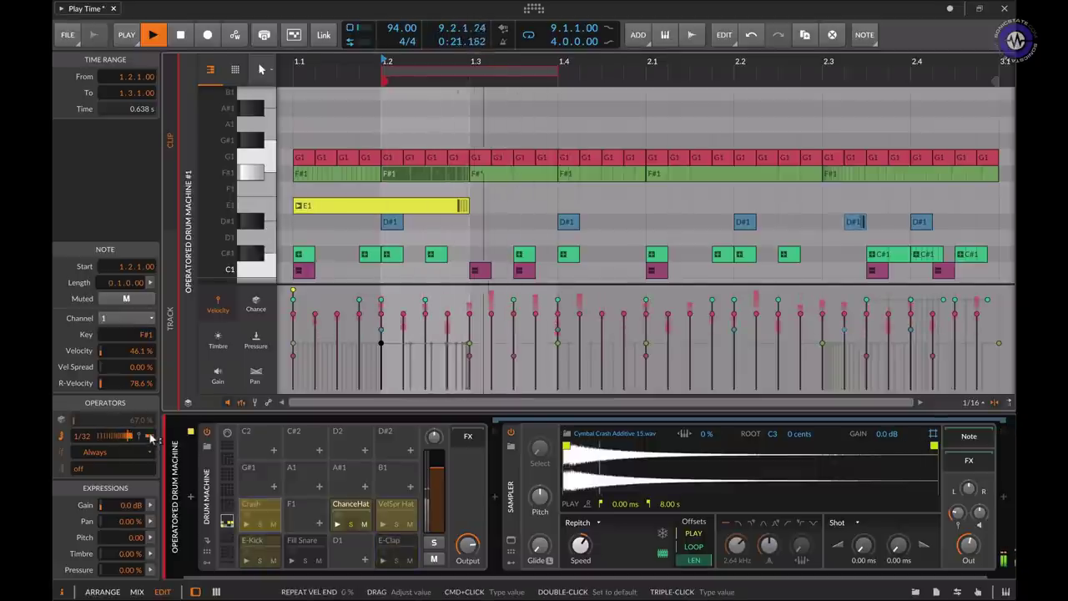
pyautogui.moveTo(118, 419); pyautogui.dragTo(119, 416)
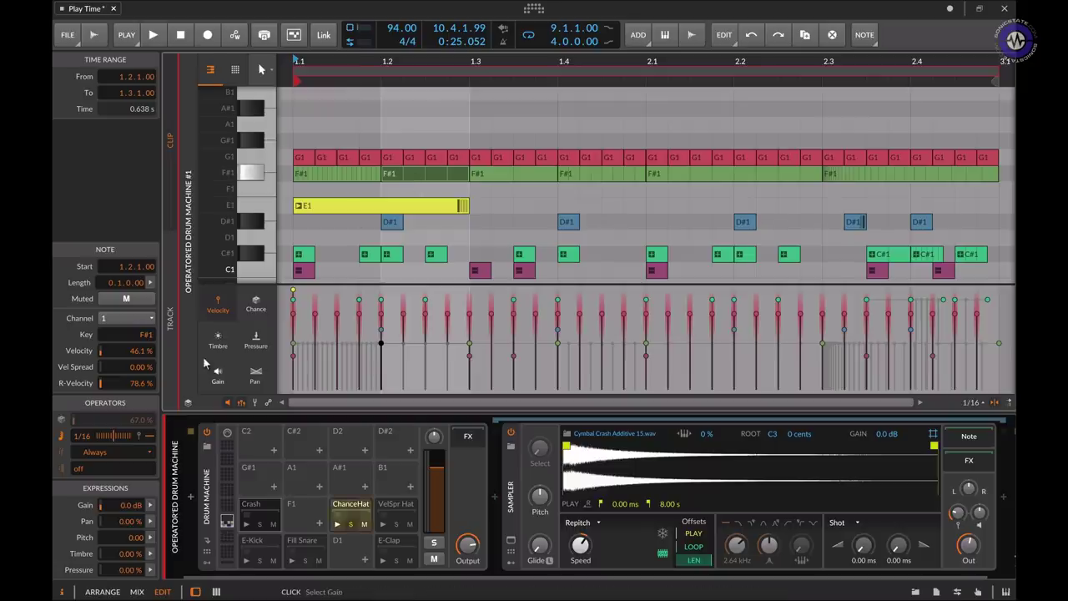
# Step: Drag the Recurrence Length value, then select all six F#1 hi-hat notes with 62% chance
pyautogui.moveTo(101, 468); pyautogui.dragTo(100, 443)
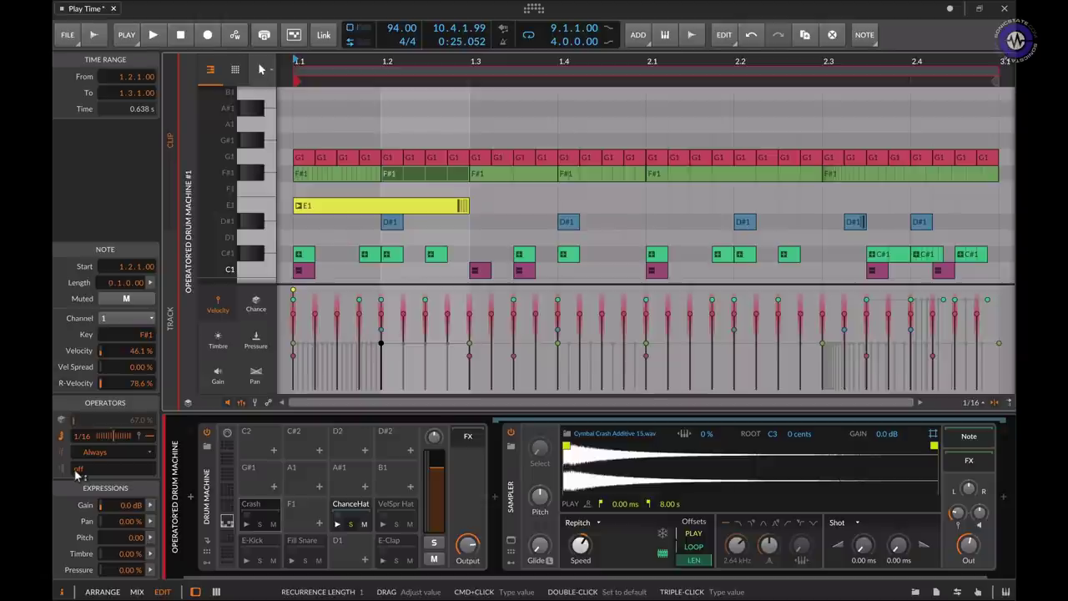
pyautogui.click(253, 175)
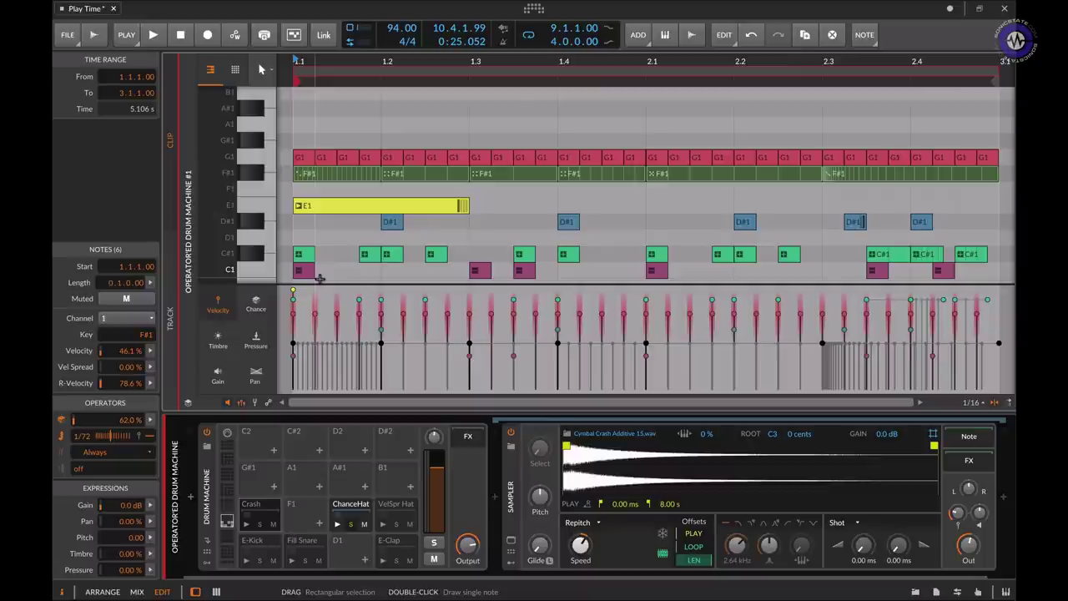
# Step: Select the 13 C#1 snare notes, solo the Fill Snare pad, and play the drum clip
pyautogui.press('space')
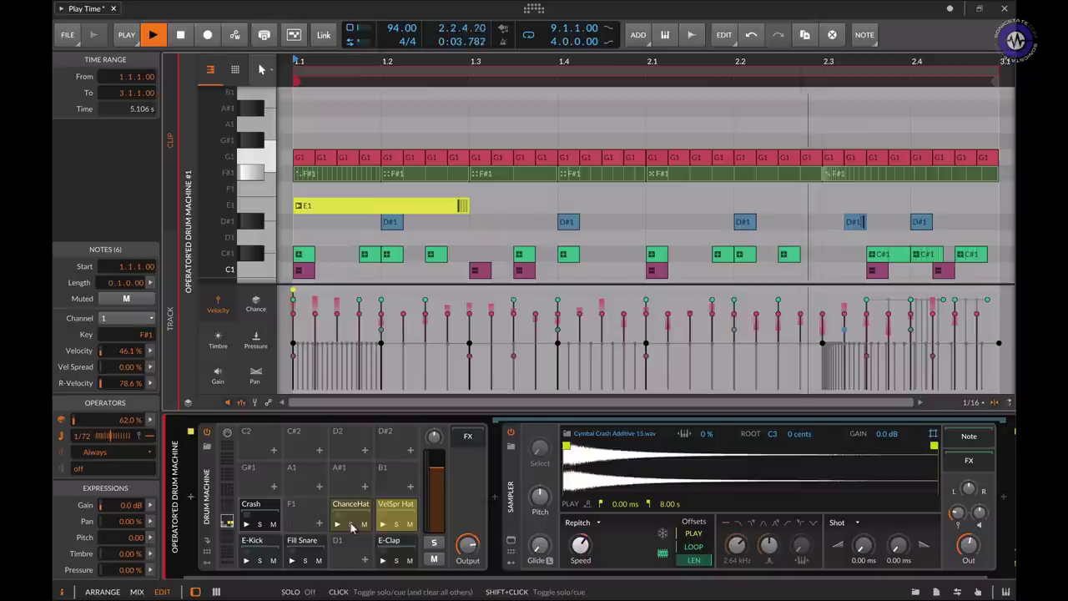
pyautogui.press('space')
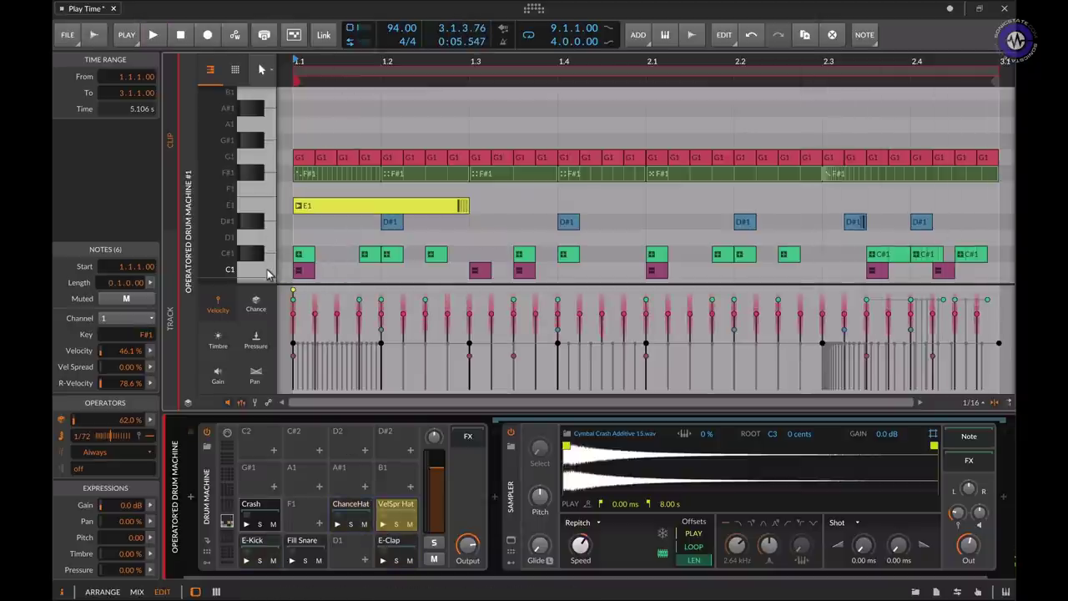
pyautogui.click(267, 274)
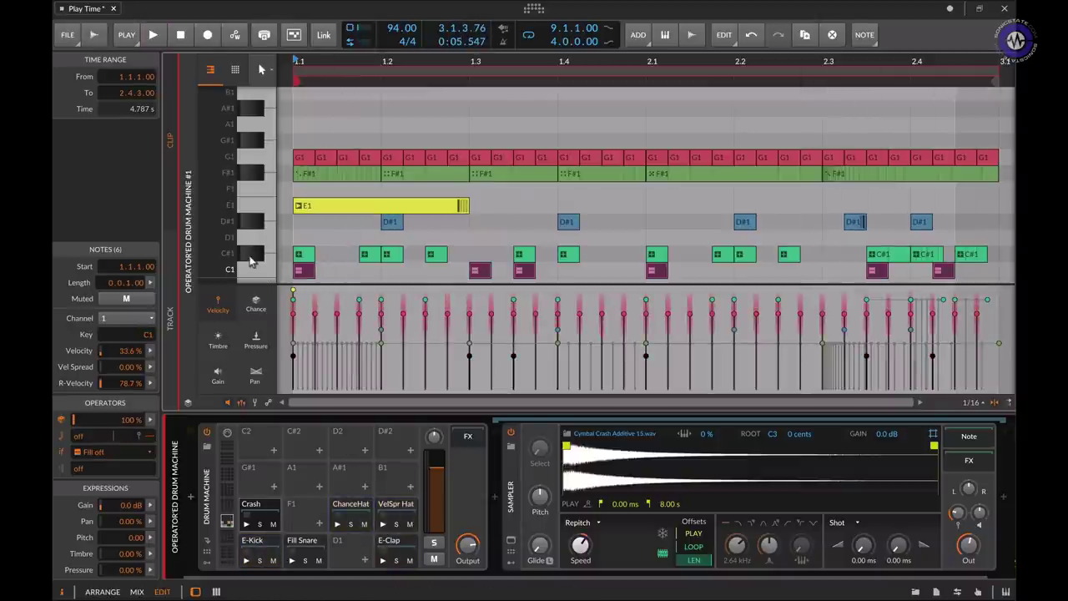
pyautogui.click(250, 259)
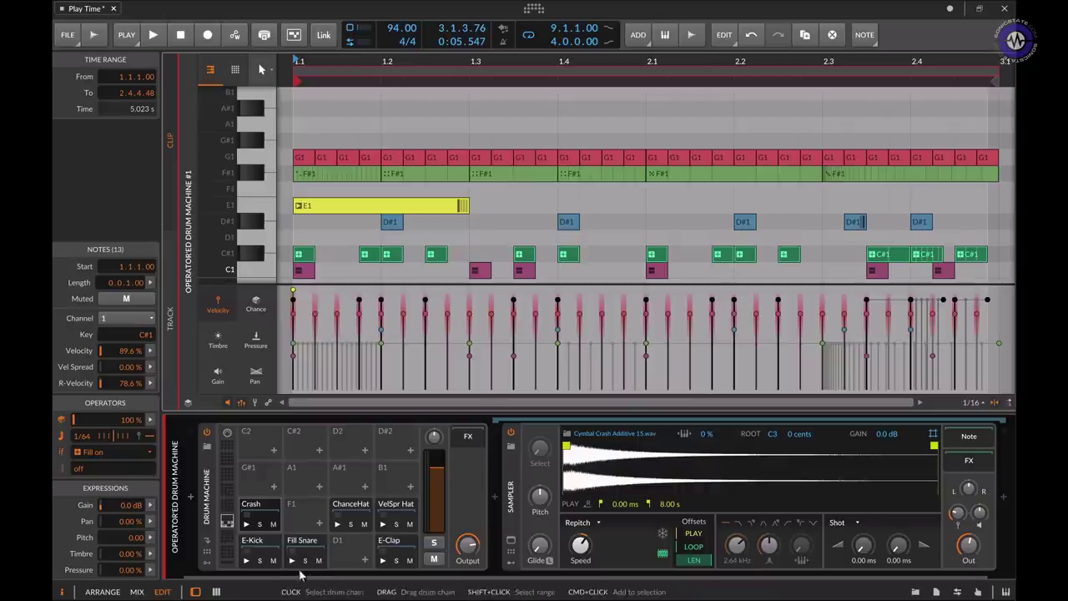
pyautogui.click(304, 562)
pyautogui.press('space')
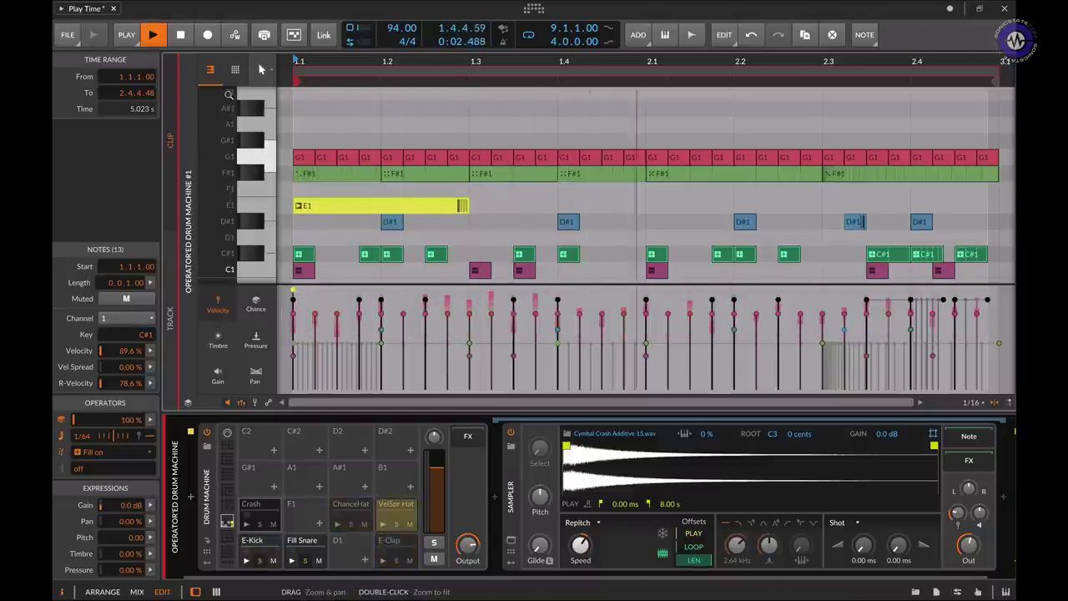
# Step: Enable Fill mode from the transport toolbar's Fill button
pyautogui.click(266, 36)
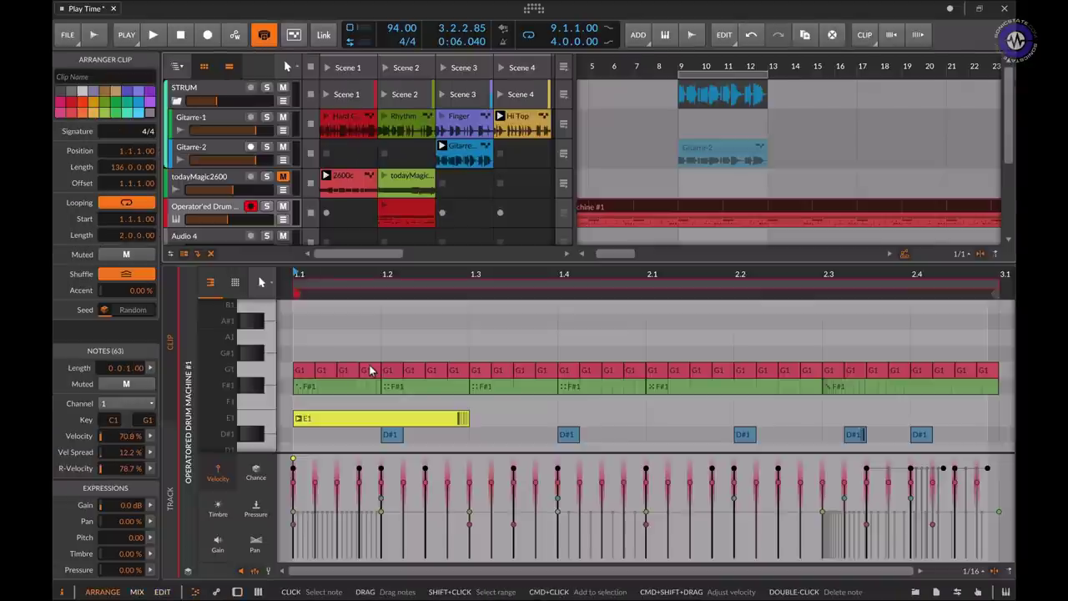
# Step: Play with Fill mode off and show the Bonus Bassline track's Polymer and EQ+ devices
pyautogui.press('space')
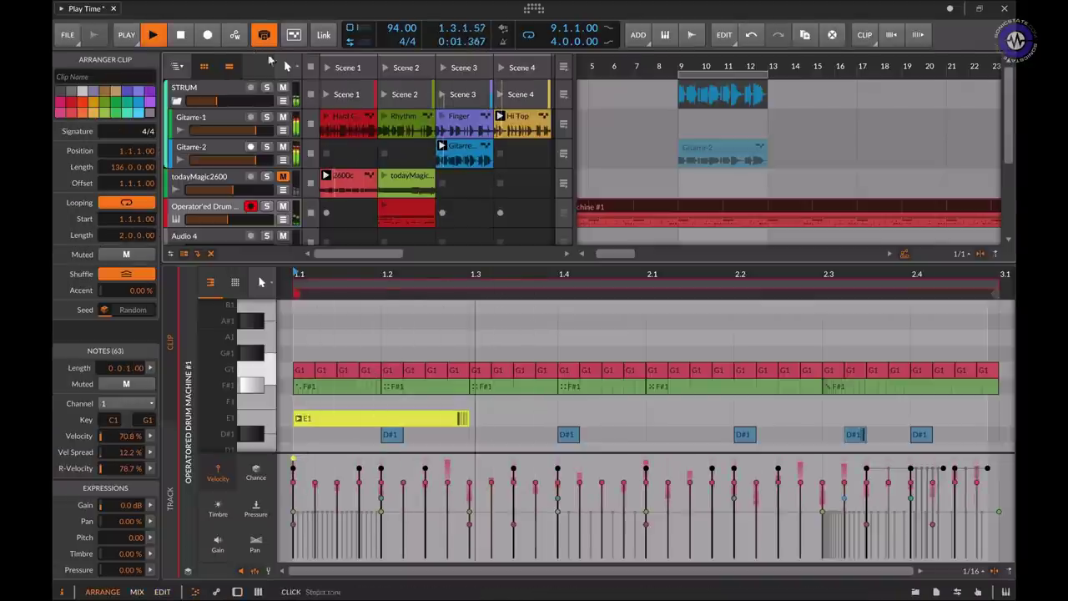
pyautogui.click(264, 35)
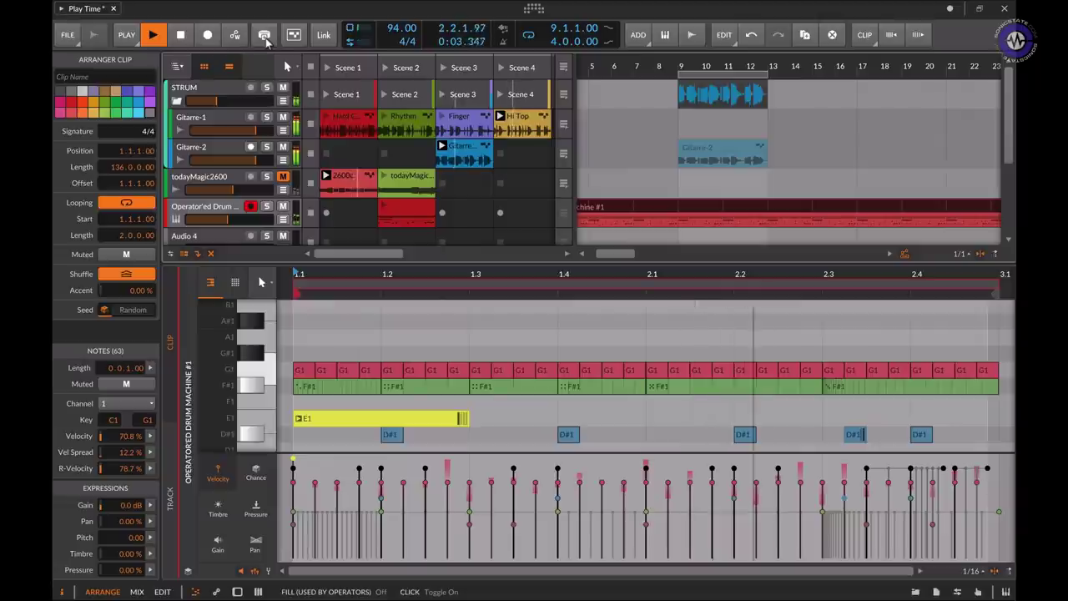
pyautogui.scroll(-2, 280, 233)
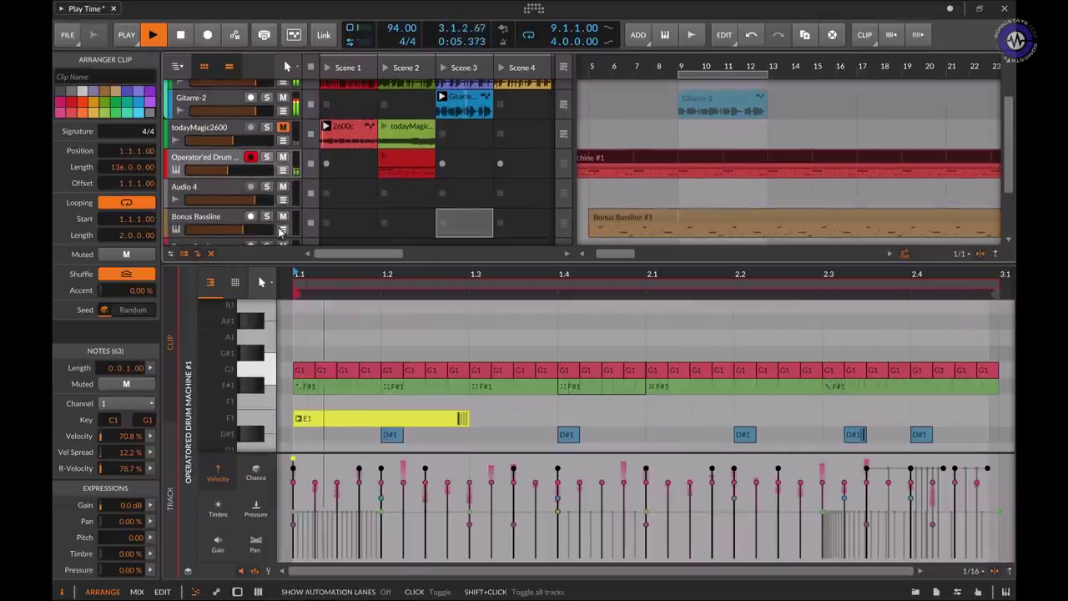
pyautogui.scroll(-1, 282, 231)
pyautogui.click(219, 182)
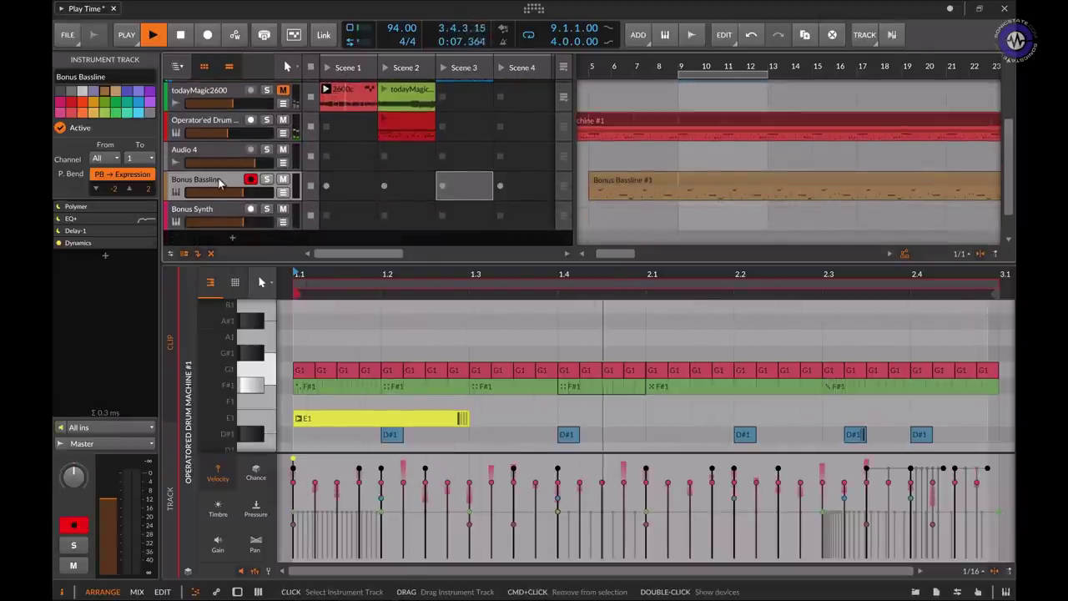
pyautogui.doubleClick(220, 182)
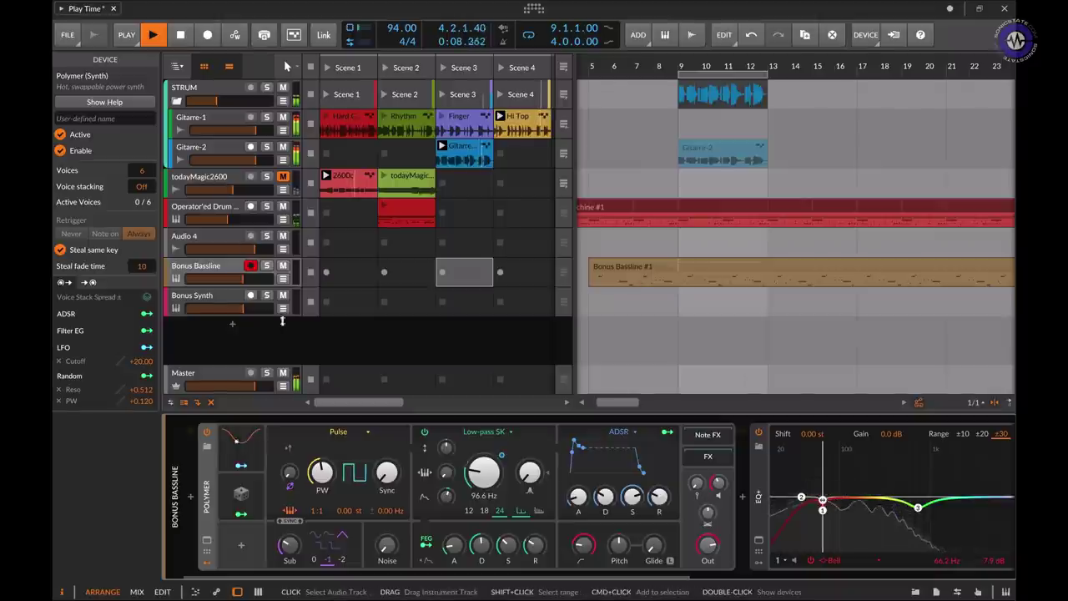
# Step: Add a Globals modulator to the bass Polymer by searching 'glob', then stop playback
pyautogui.click(241, 548)
pyautogui.write('glob')
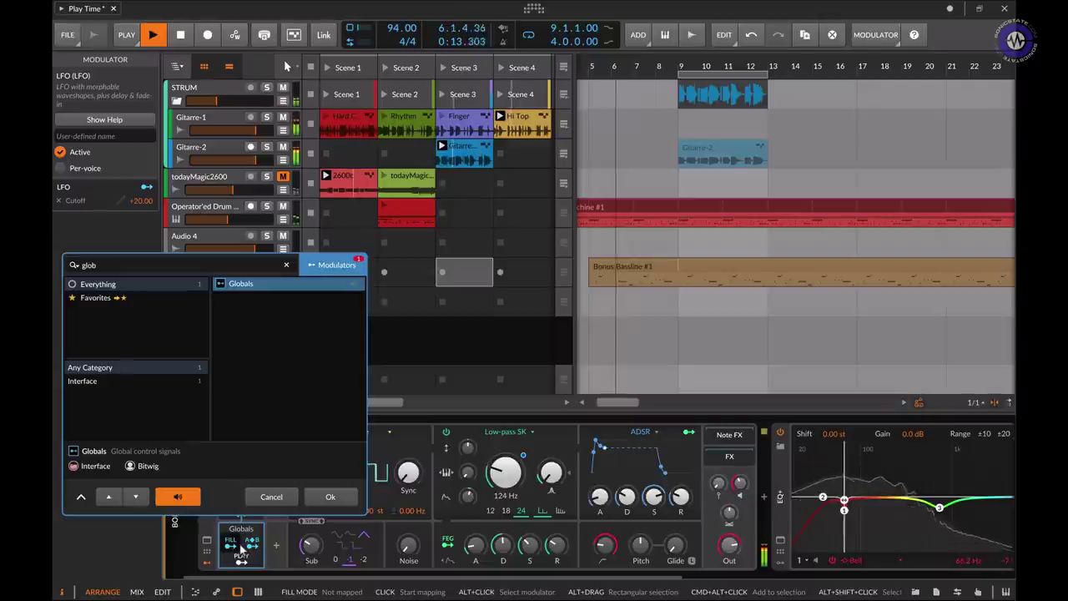
pyautogui.press('Return')
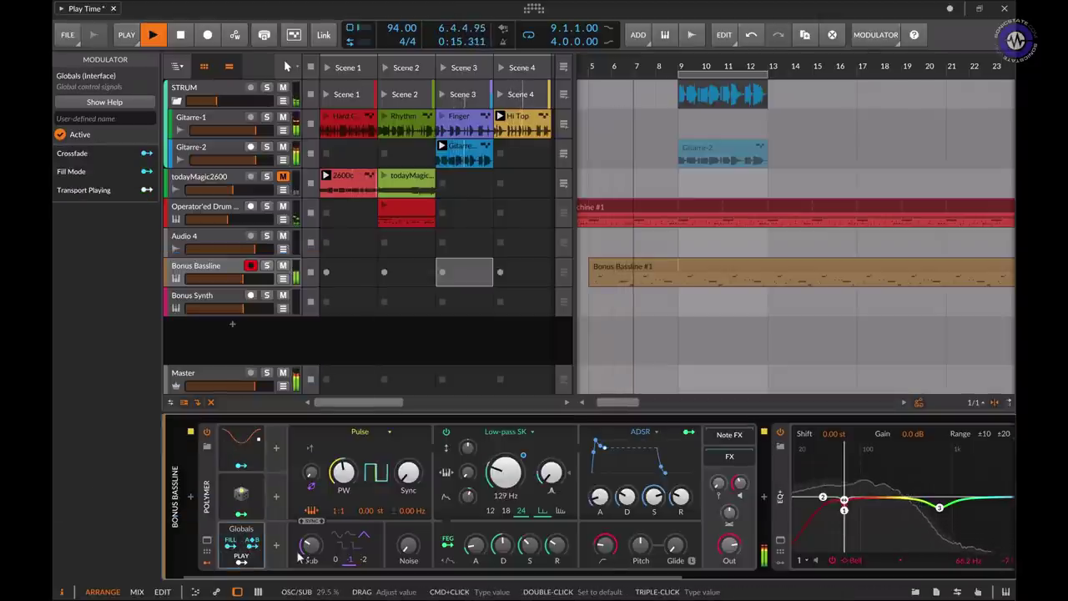
pyautogui.press('space')
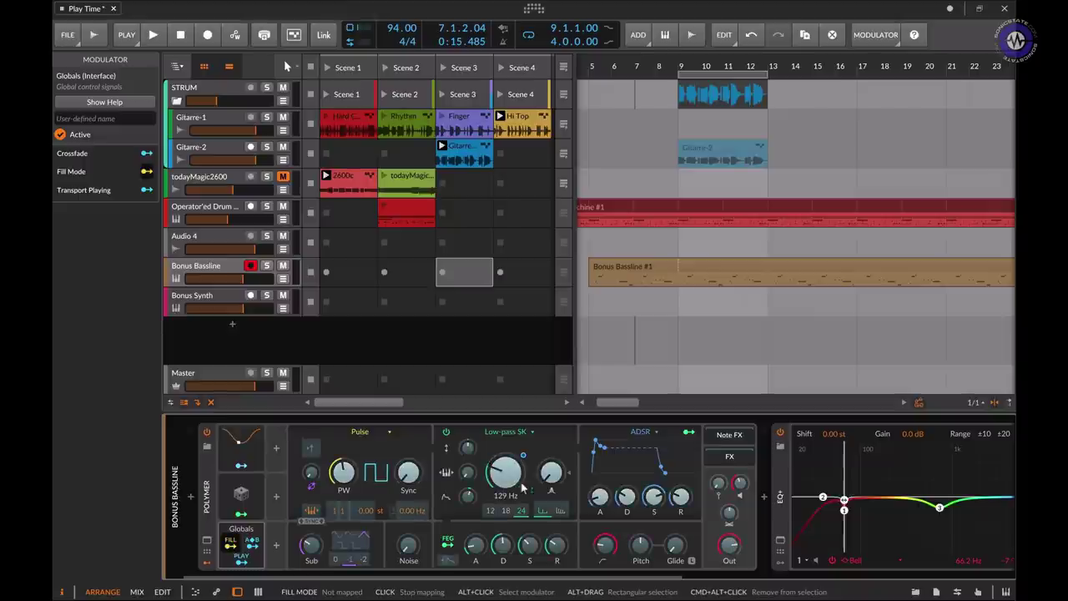
# Step: Map Fill Mode to Cutoff (+26.00) and Reso (+0.409), let it scale Random-to-Sync, then play
pyautogui.moveTo(504, 478); pyautogui.dragTo(551, 459)
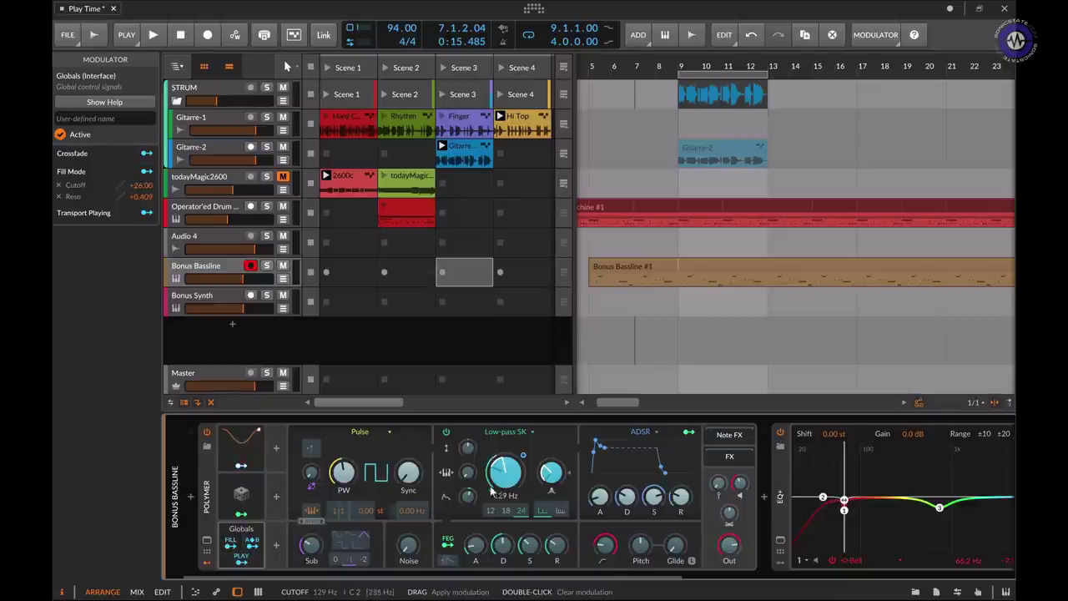
pyautogui.click(258, 518)
pyautogui.moveTo(408, 473); pyautogui.dragTo(408, 468)
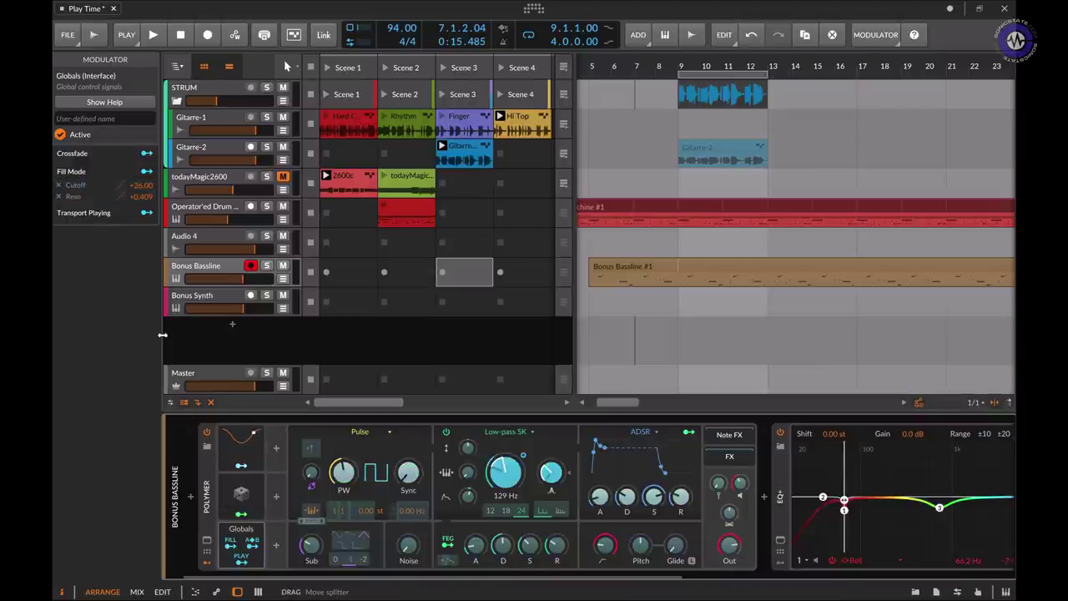
pyautogui.click(180, 448)
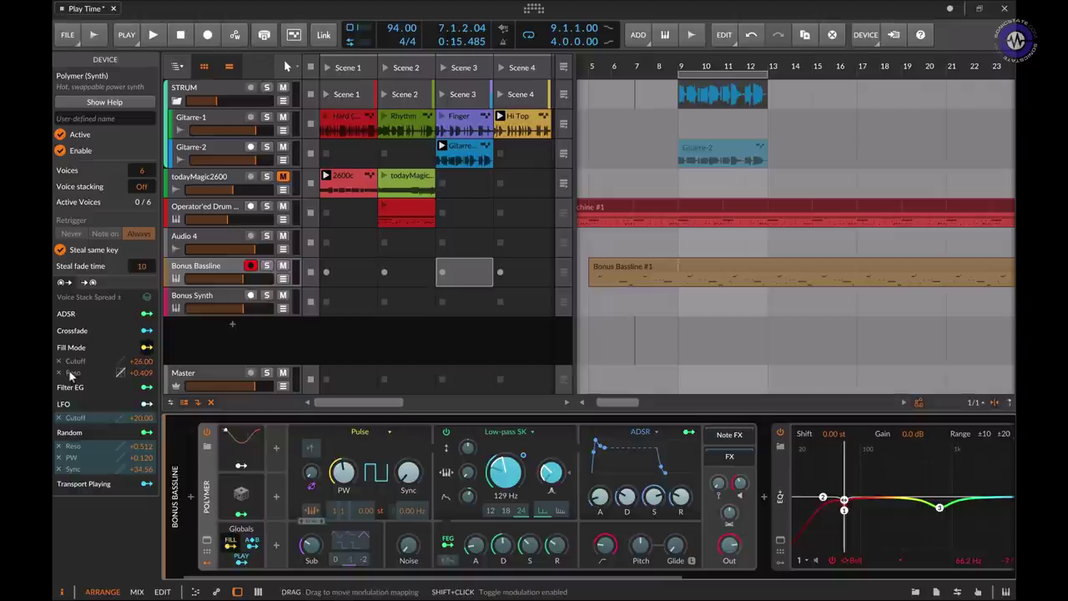
pyautogui.click(75, 473)
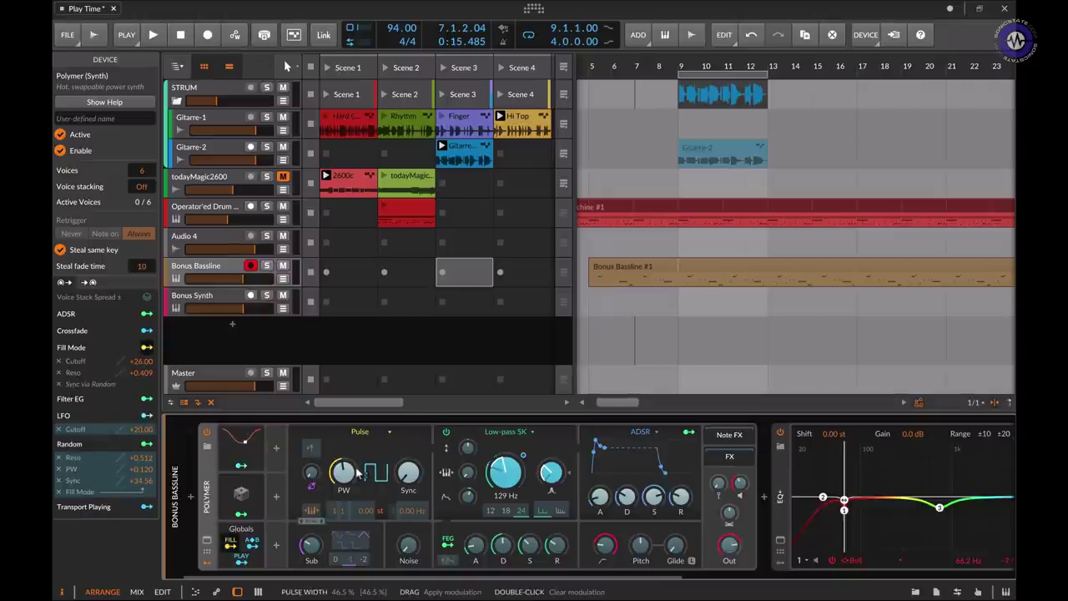
pyautogui.press('space')
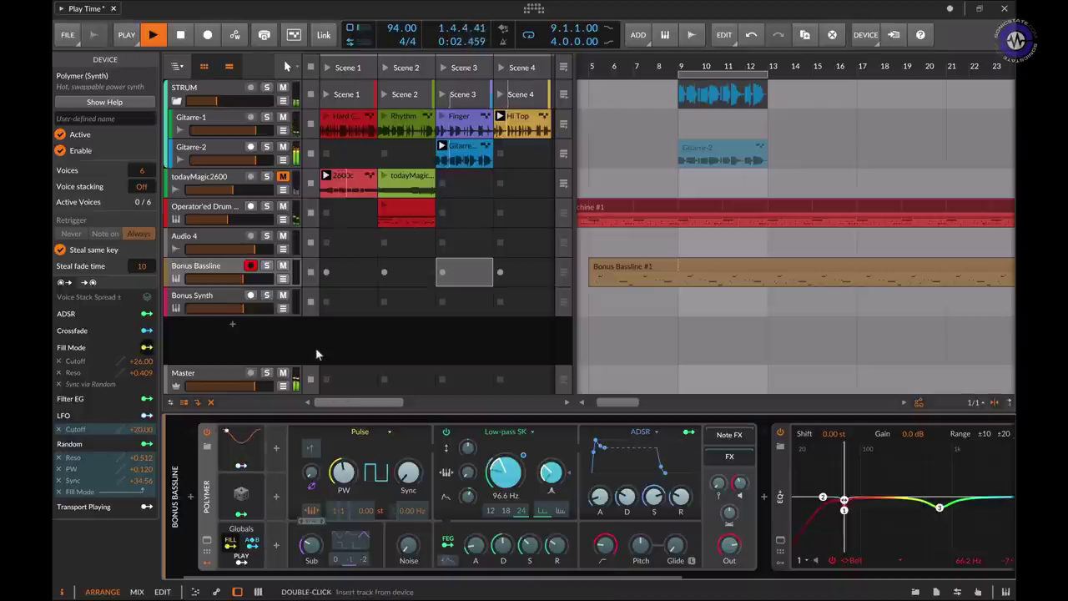
# Step: Play the bass with Fill on, expand the Polymer LFO modulator, then switch Fill off
pyautogui.click(266, 38)
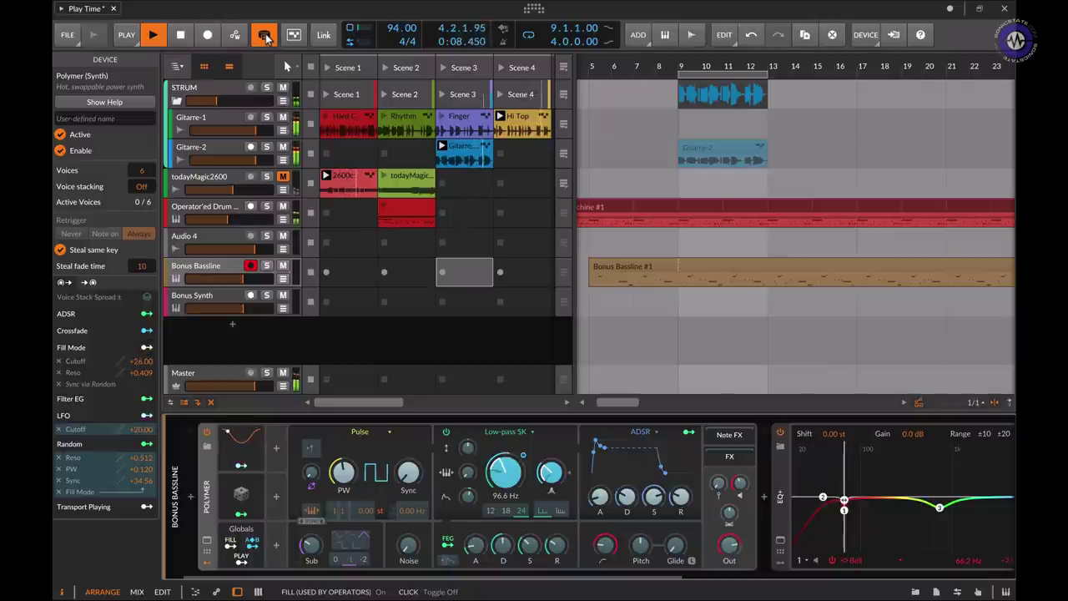
pyautogui.click(241, 465)
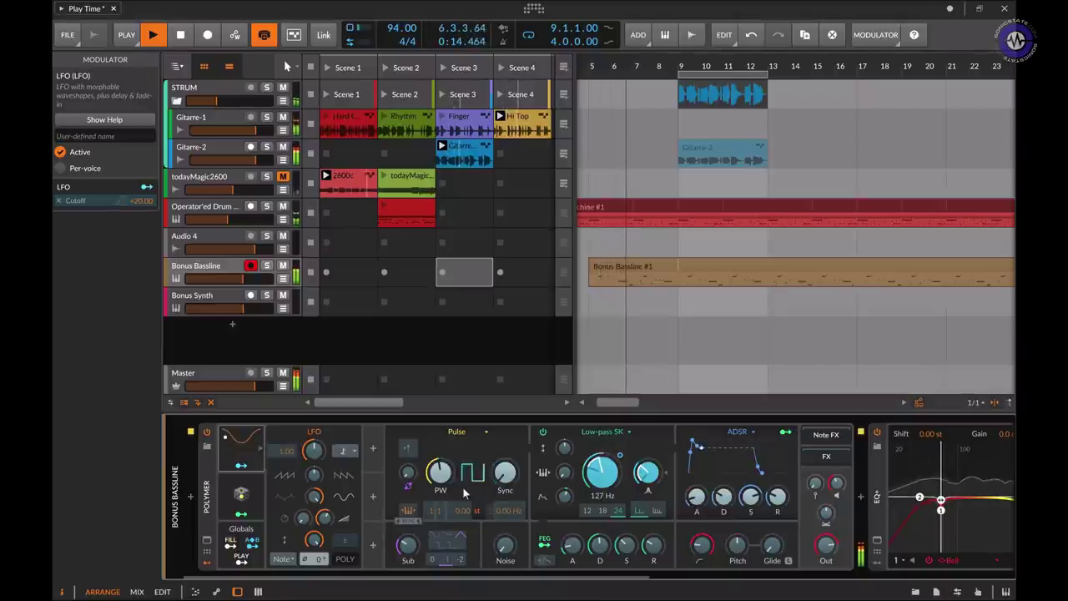
pyautogui.click(265, 35)
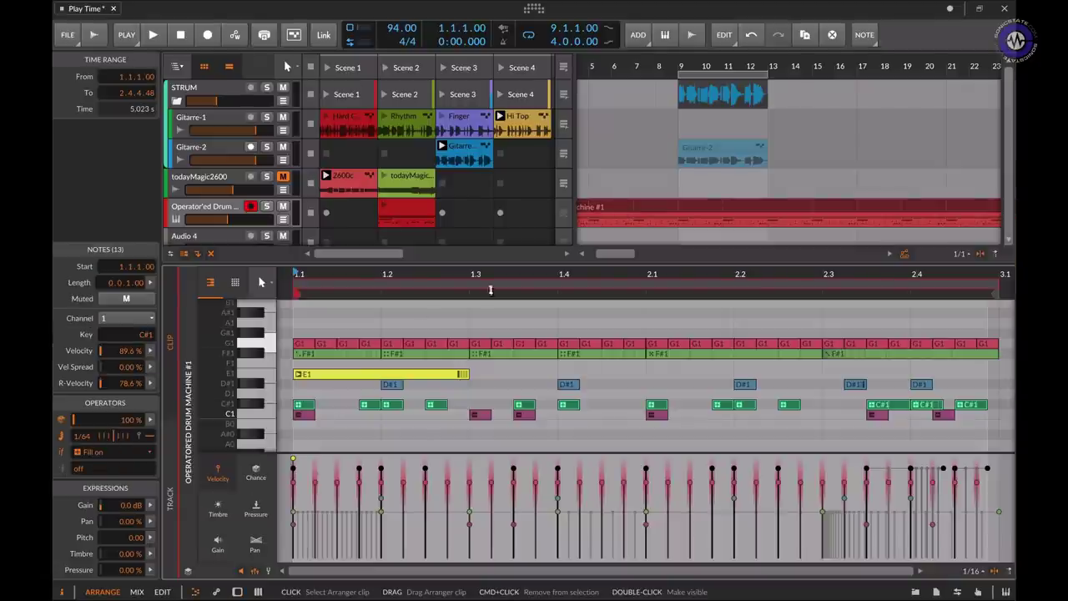
# Step: Enlarge the note editor to show the drum track's 63-note arranger clip zoomed to fit, then play and stop
pyautogui.moveTo(480, 260); pyautogui.dragTo(479, 201)
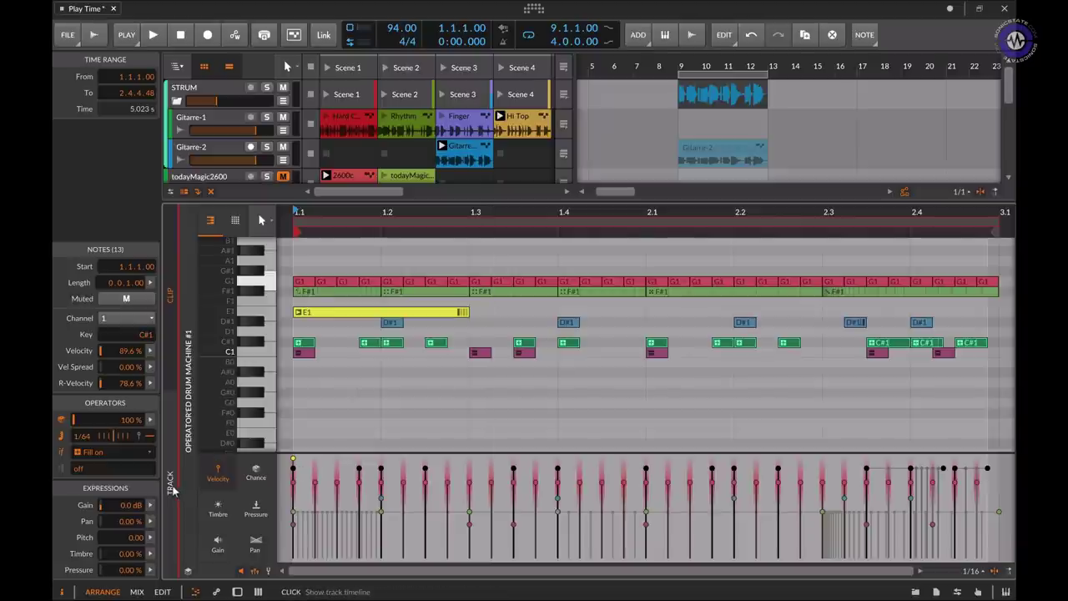
pyautogui.click(172, 489)
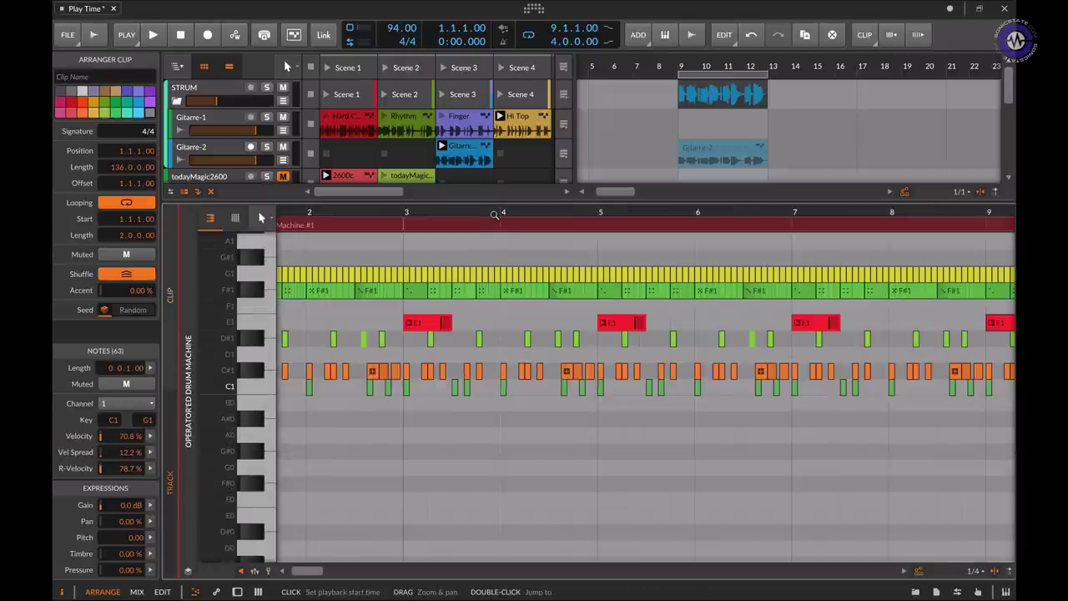
pyautogui.hotkey('shift', 'z')
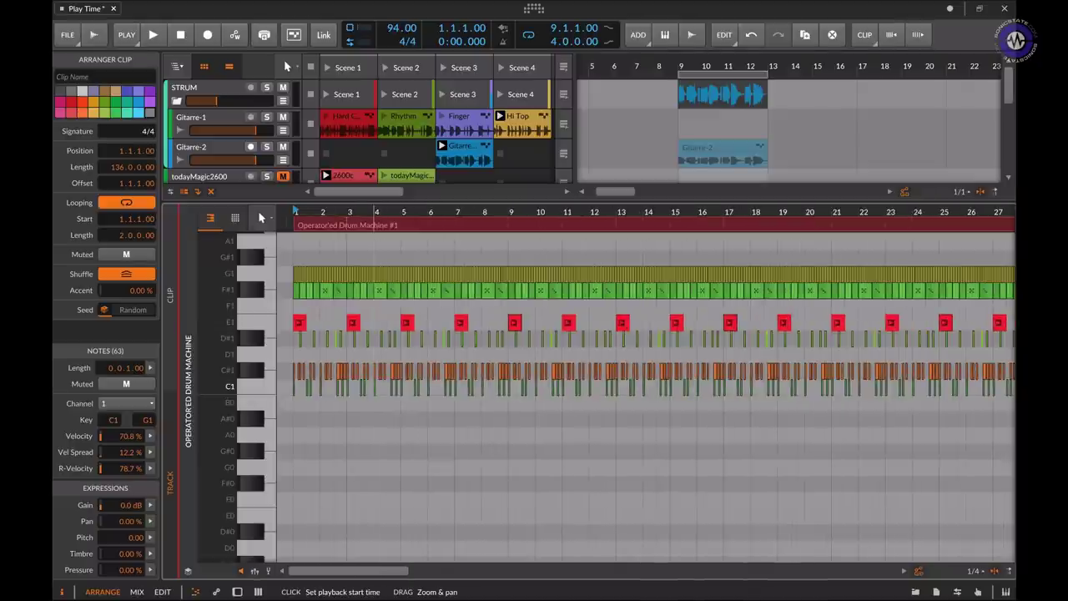
pyautogui.press('space')
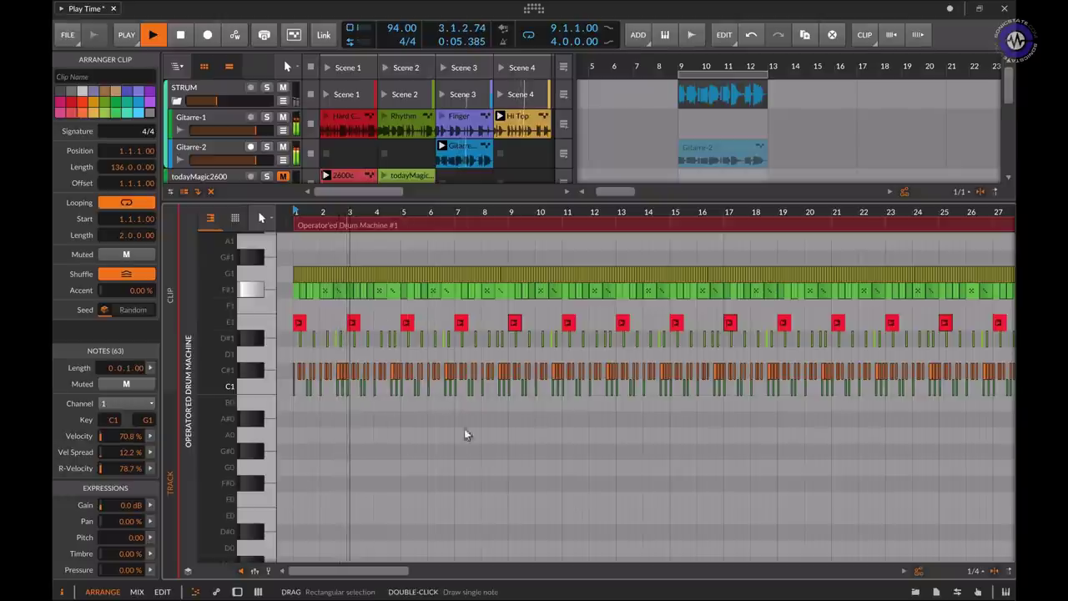
pyautogui.press('space')
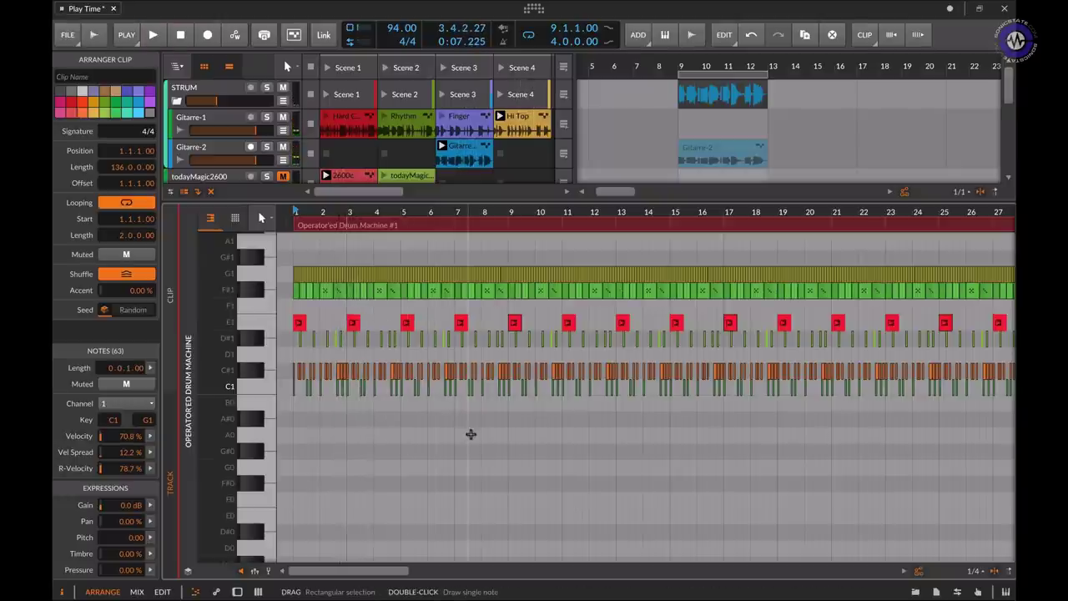